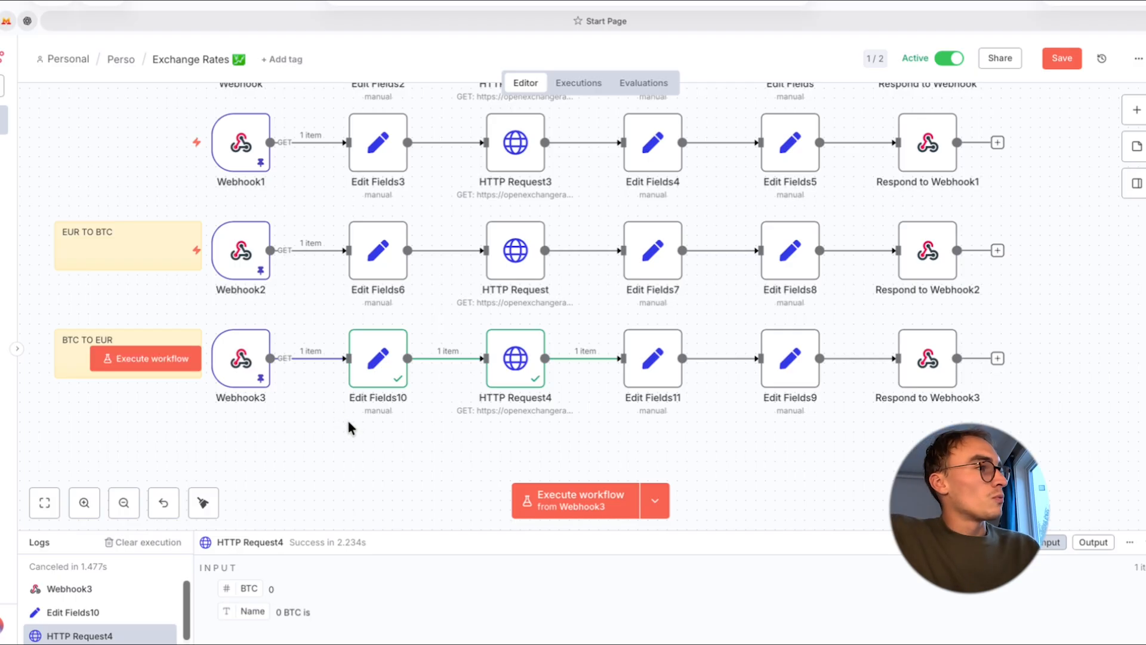
Step: Inspect the Webhook2 node in the EUR to BTC row, examining its pinned output and the EUR query value
scroll(316, 346, "up", 2)
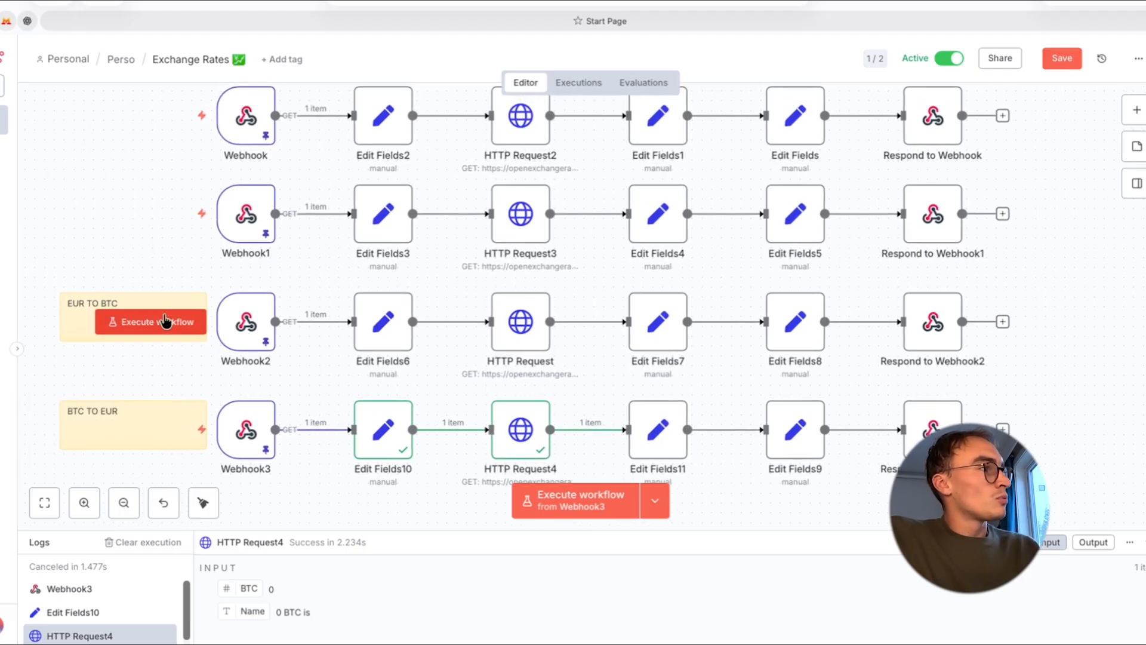
left_click(249, 323)
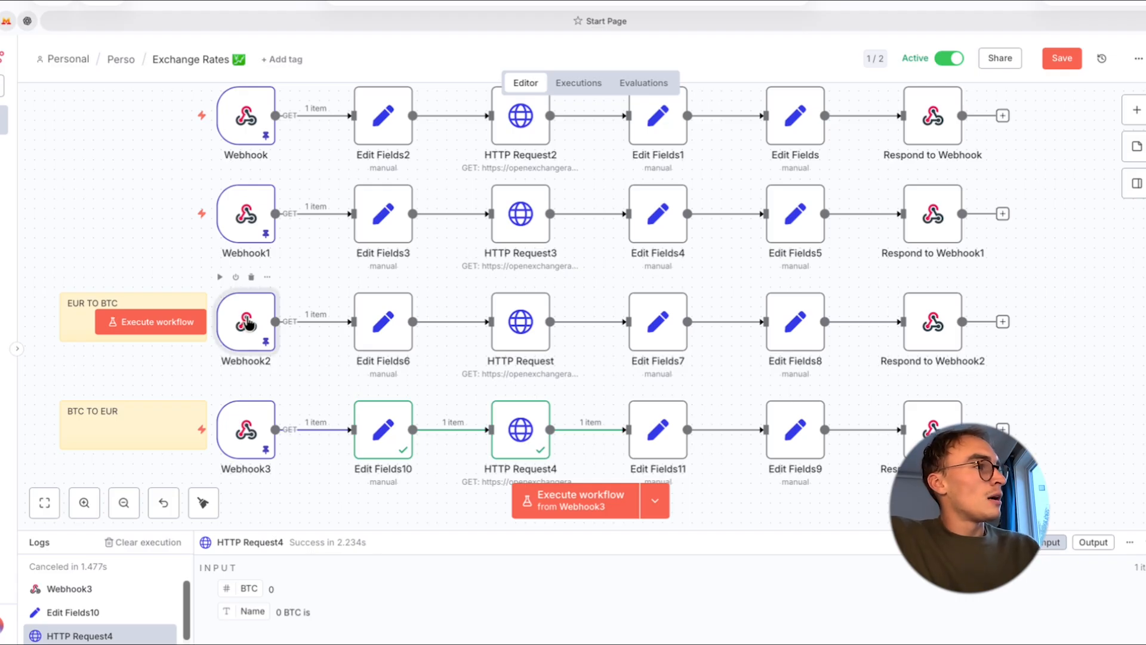
double_click(249, 323)
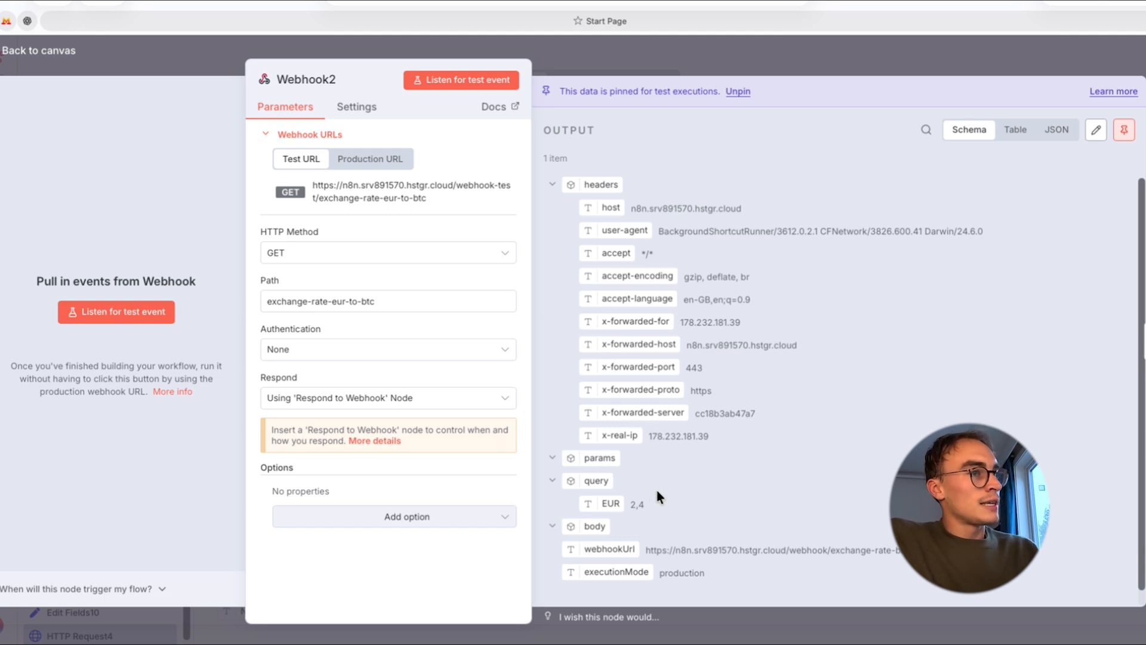
left_click(632, 505)
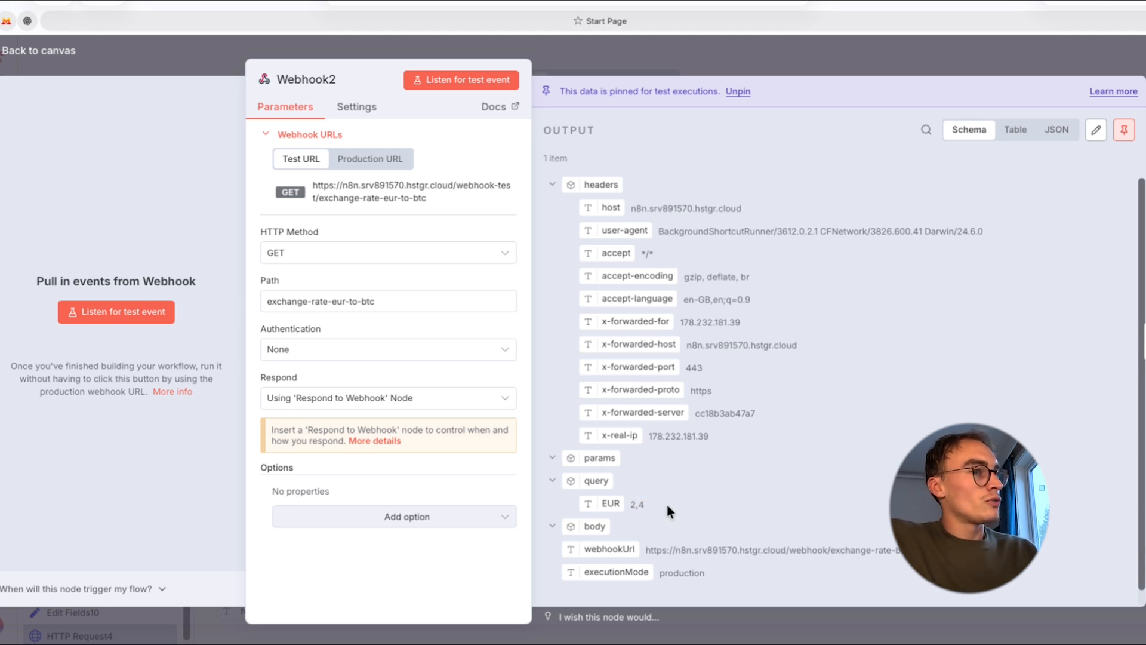
left_click(635, 506)
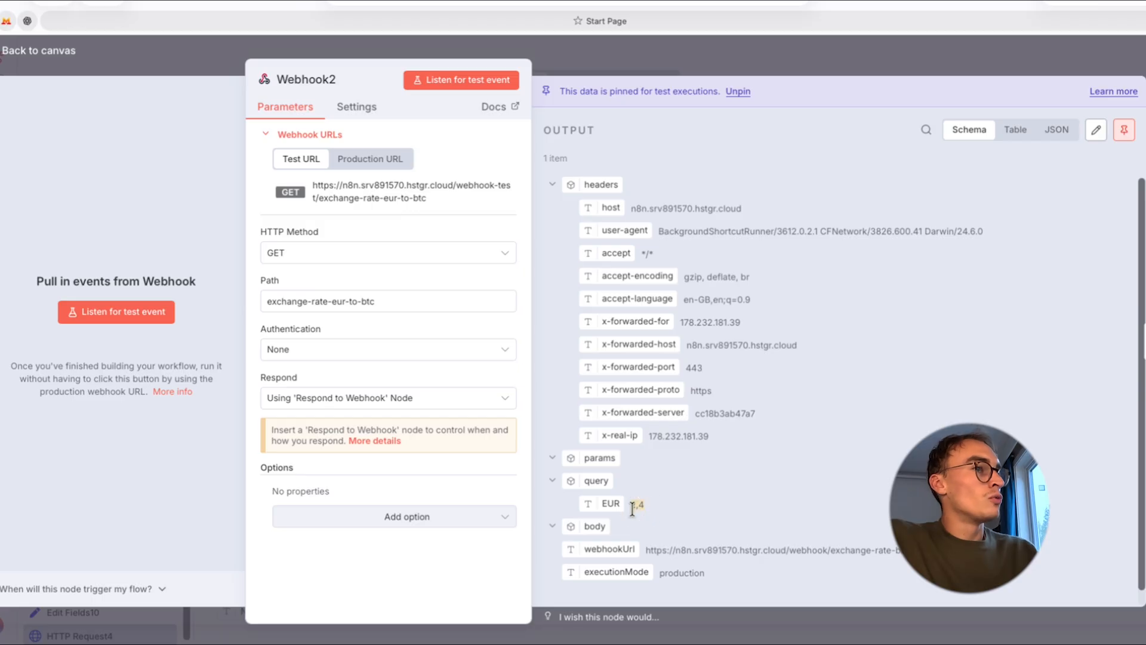
left_click(692, 59)
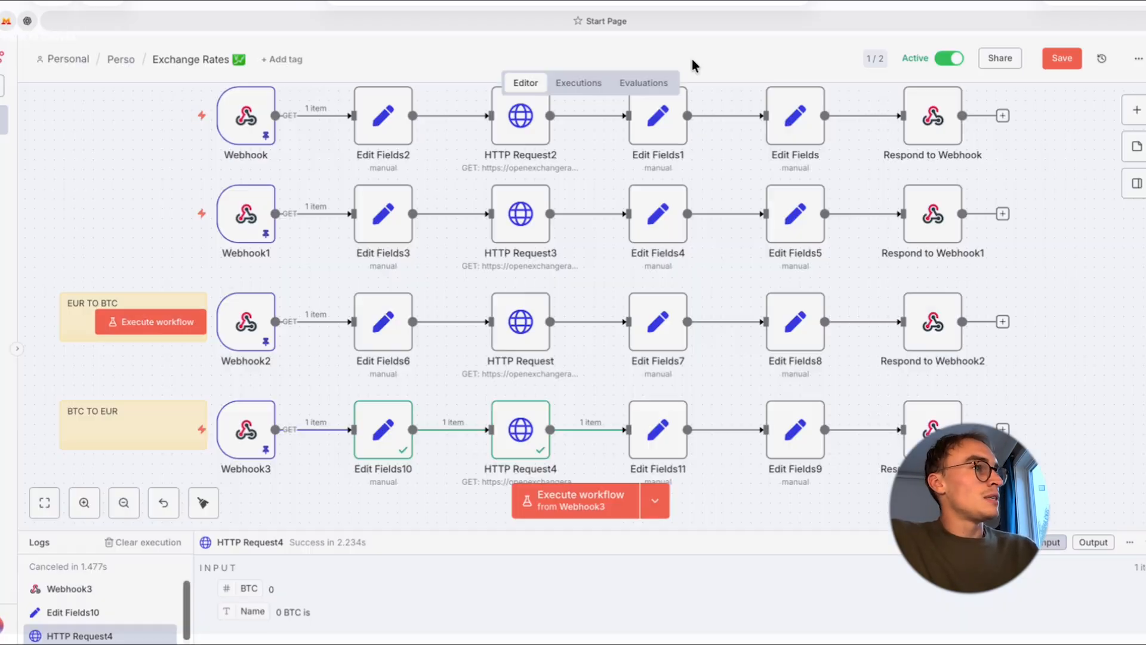
double_click(227, 331)
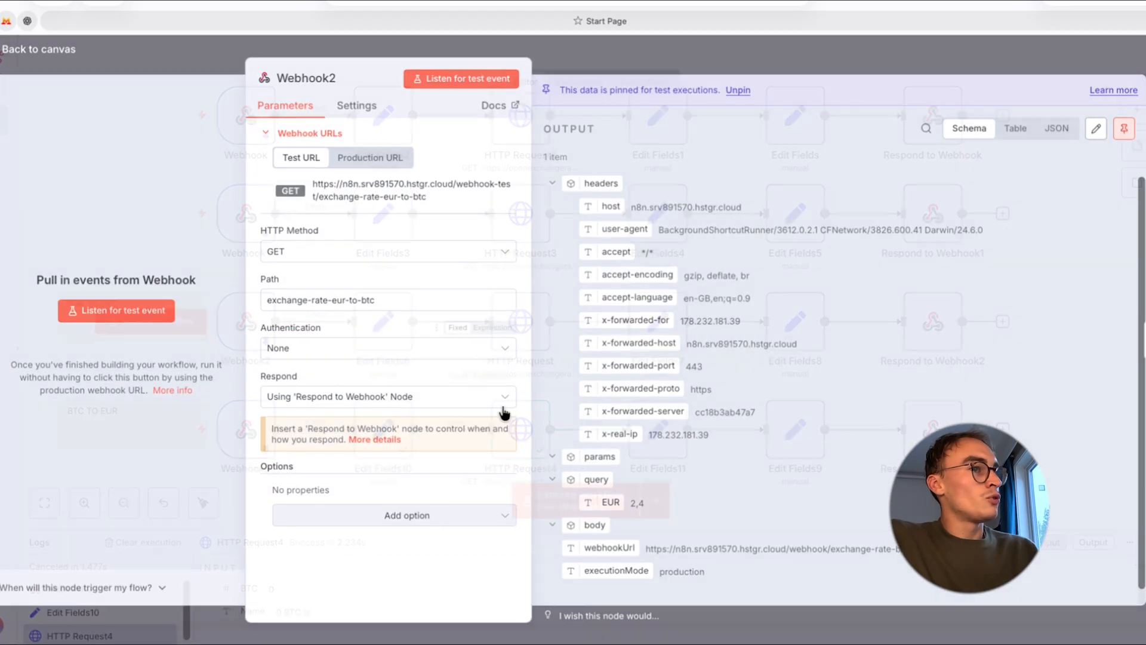
left_click(680, 76)
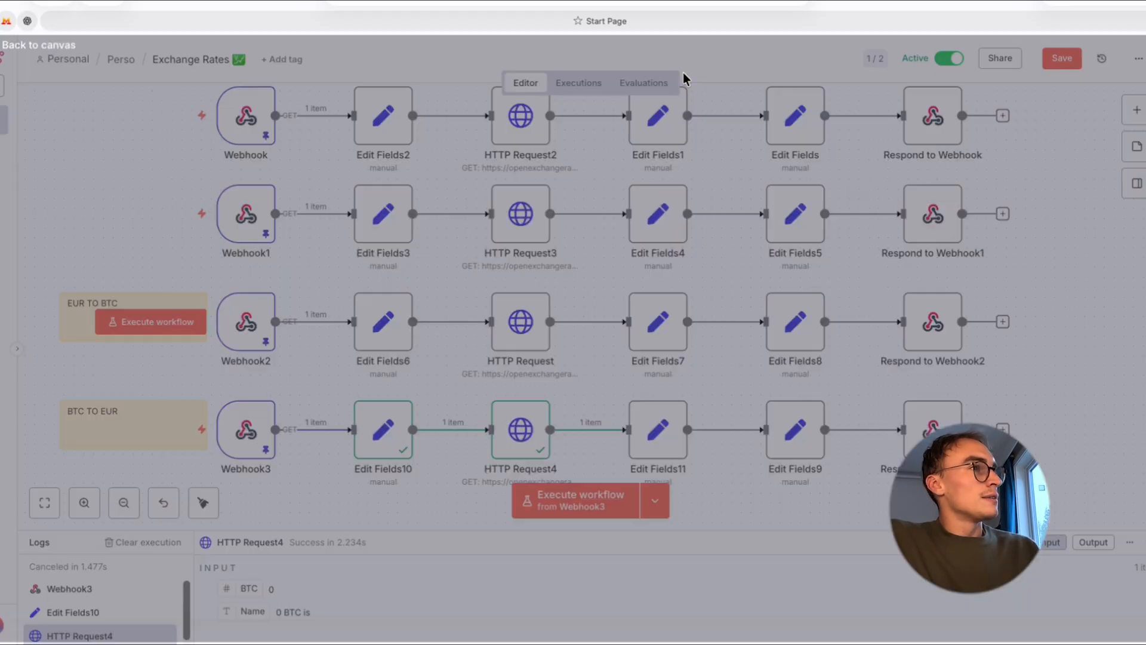
Step: Examine the EUR and Name field expressions in the Edit Fields6 node in the expanded expression editor
double_click(391, 334)
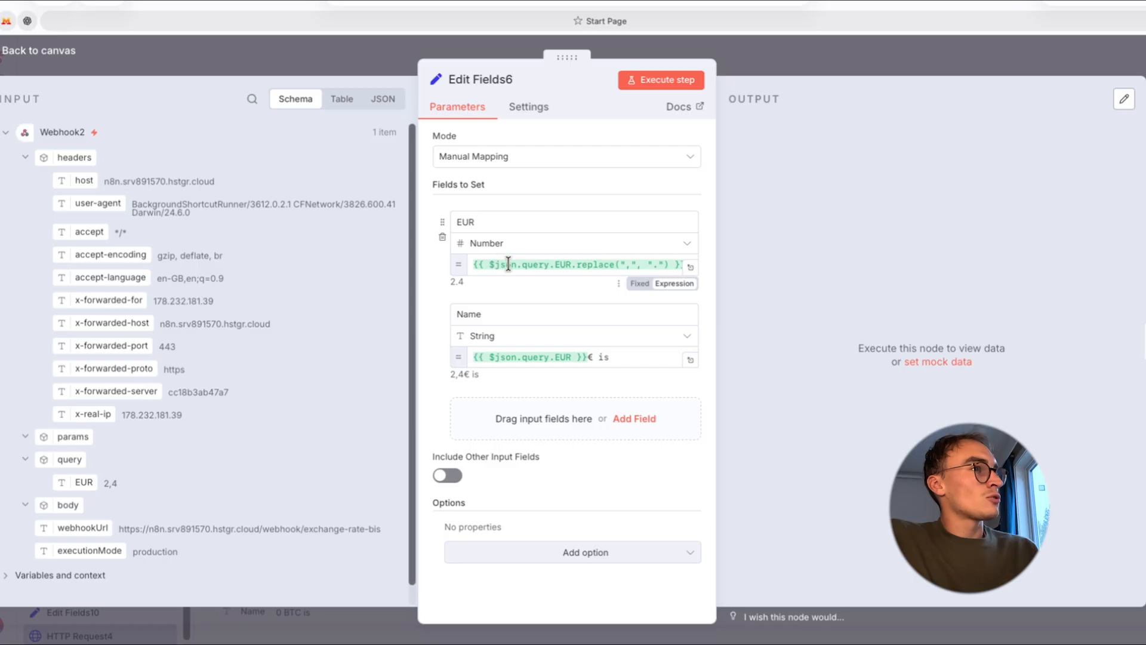
left_click(514, 264)
left_click(691, 268)
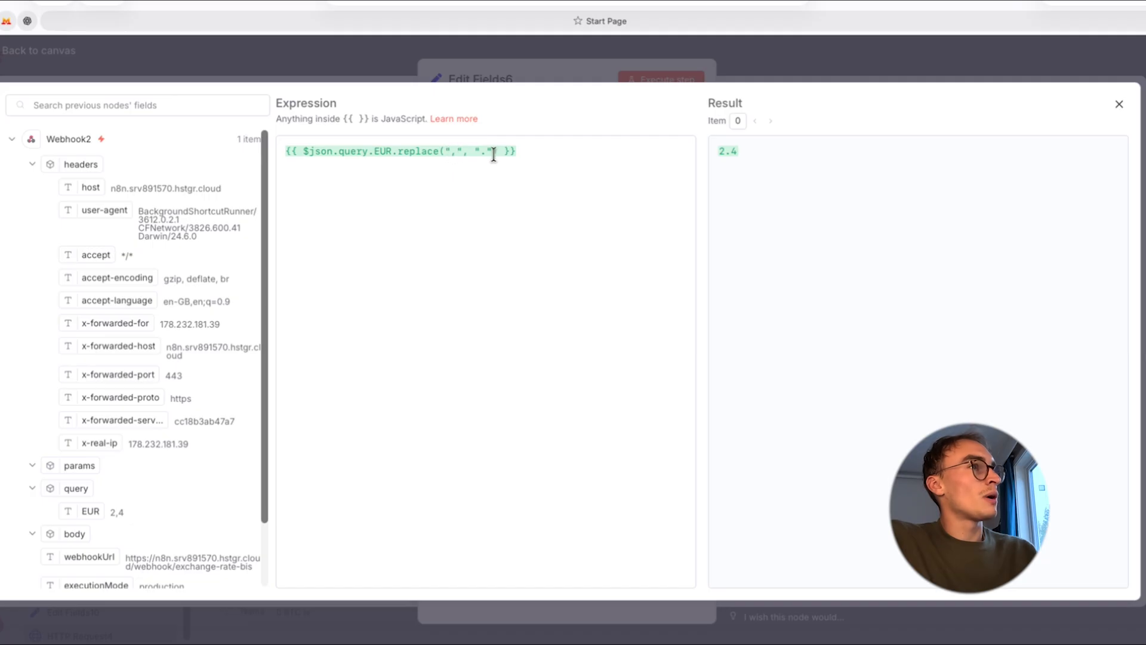
left_click(767, 70)
left_click(691, 360)
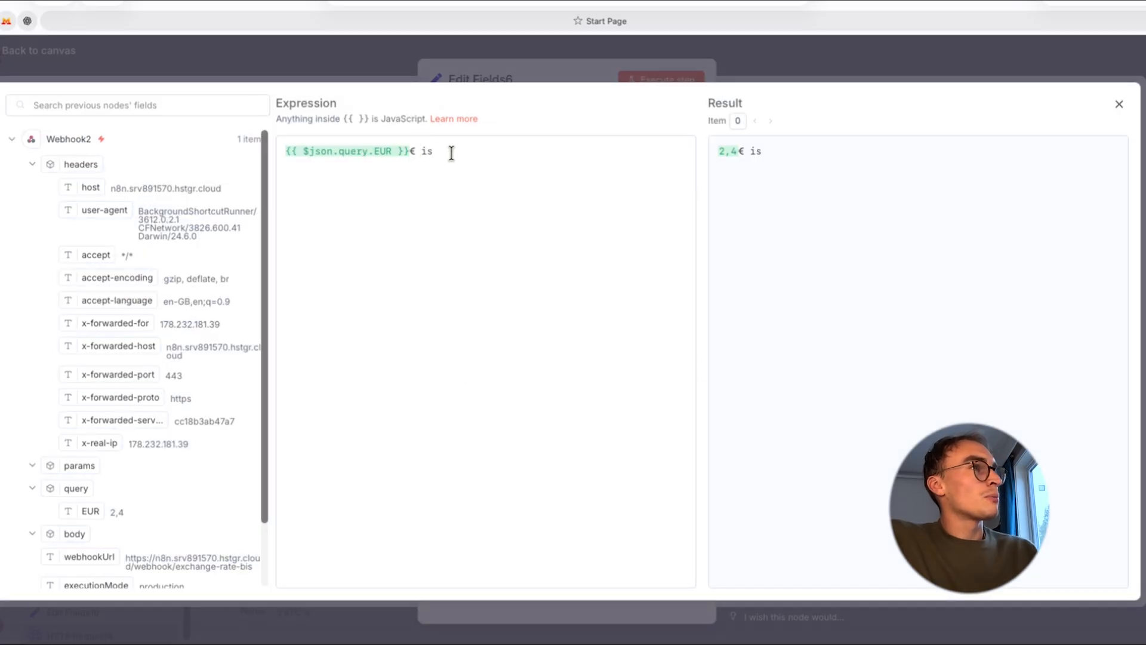
left_click(815, 70)
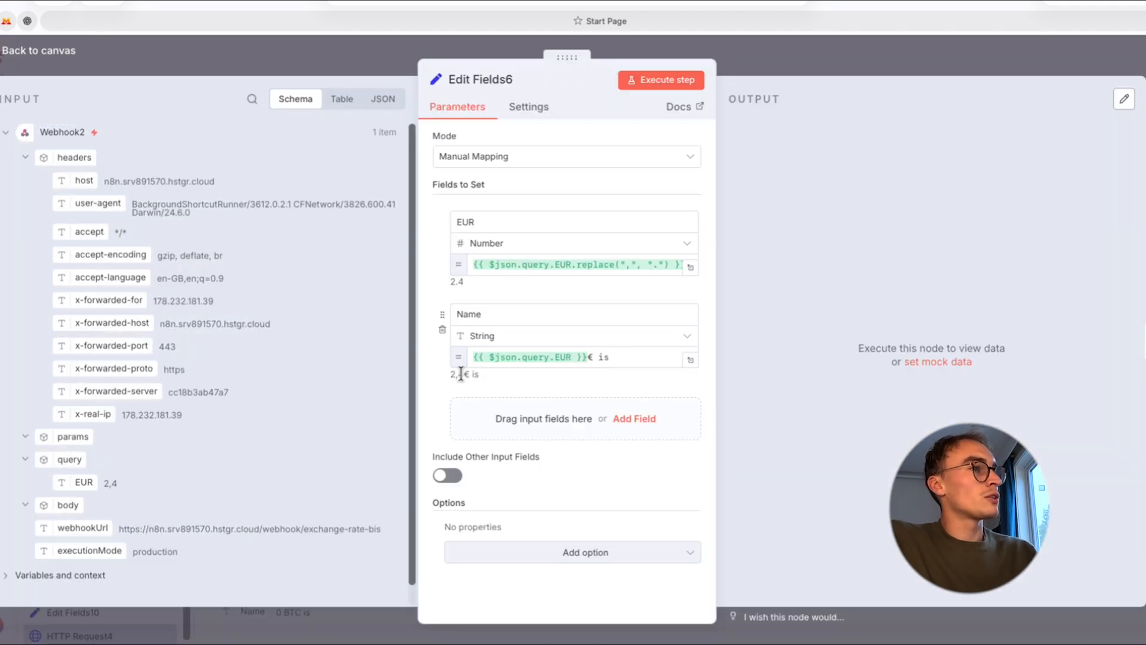
key("Escape")
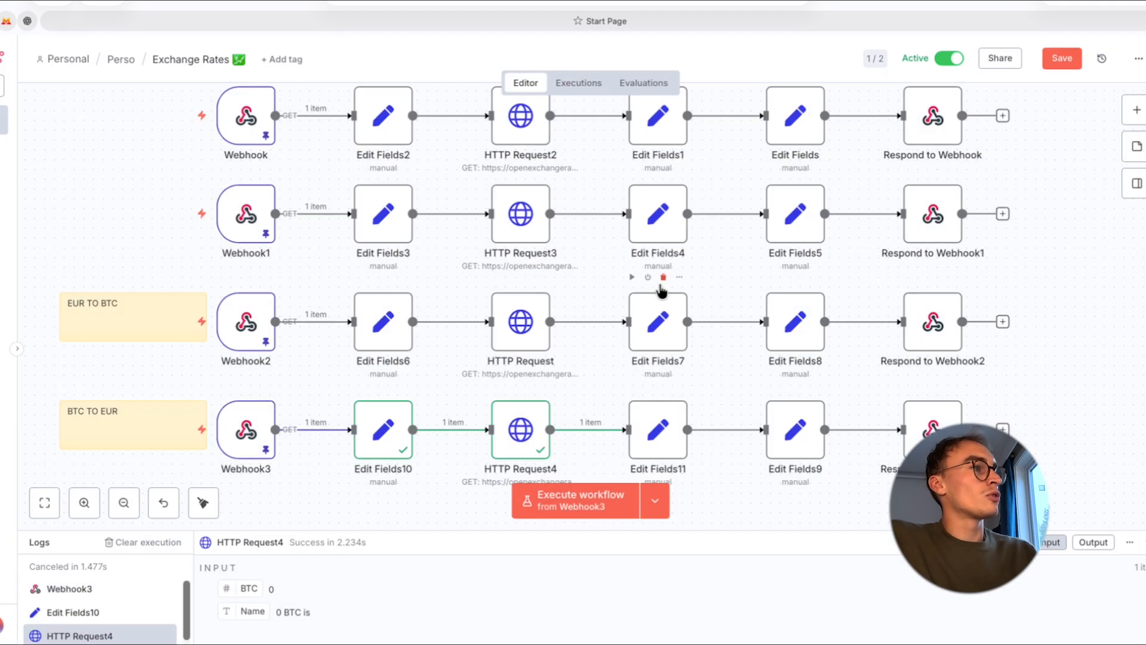
Step: Inspect the HTTP Request4 node and highlight the openexchangerates.org domain in its URL
double_click(525, 430)
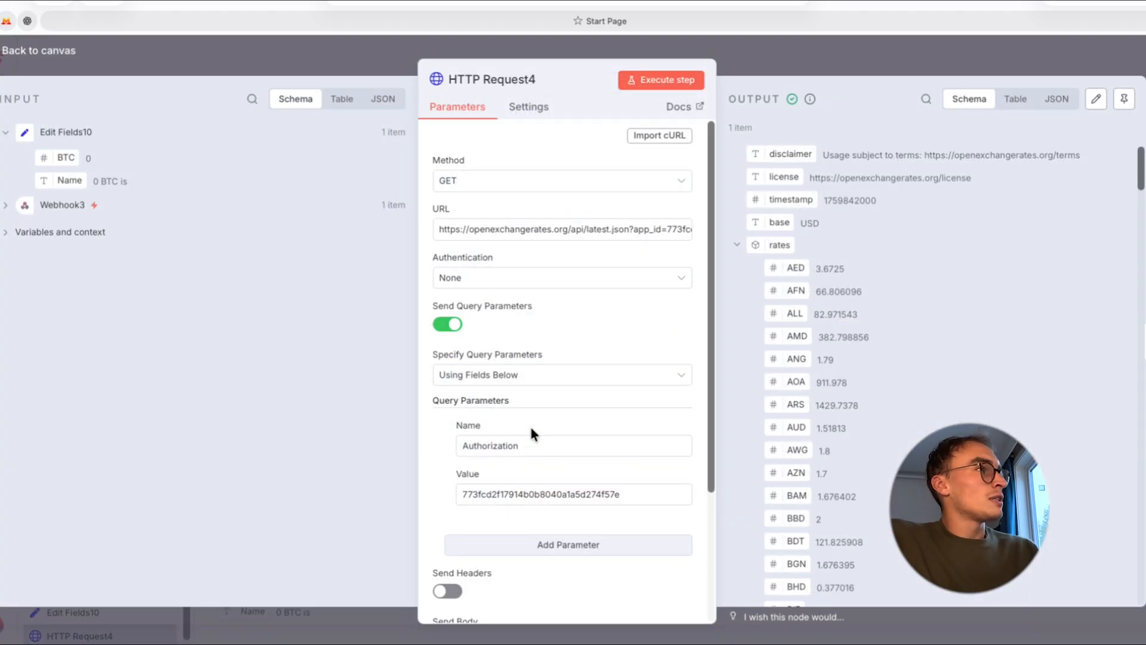
left_click(487, 230)
left_click_drag(487, 230, 568, 230)
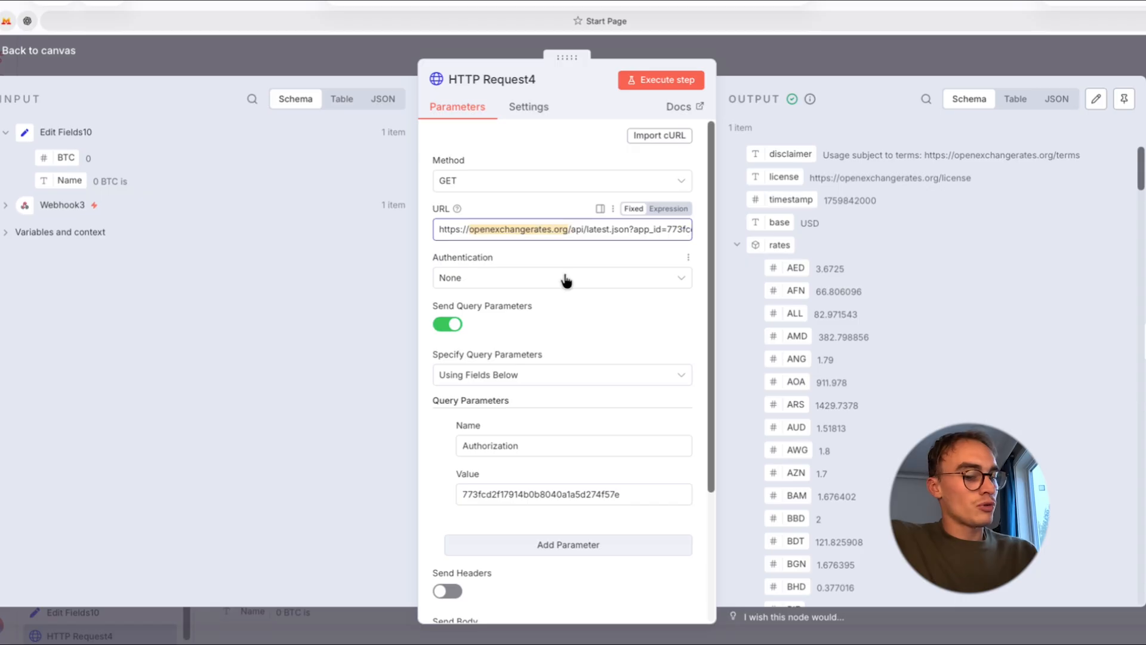
Step: Open the Open Exchange Rates website in a new browser tab and view the account dashboard
key("super+t")
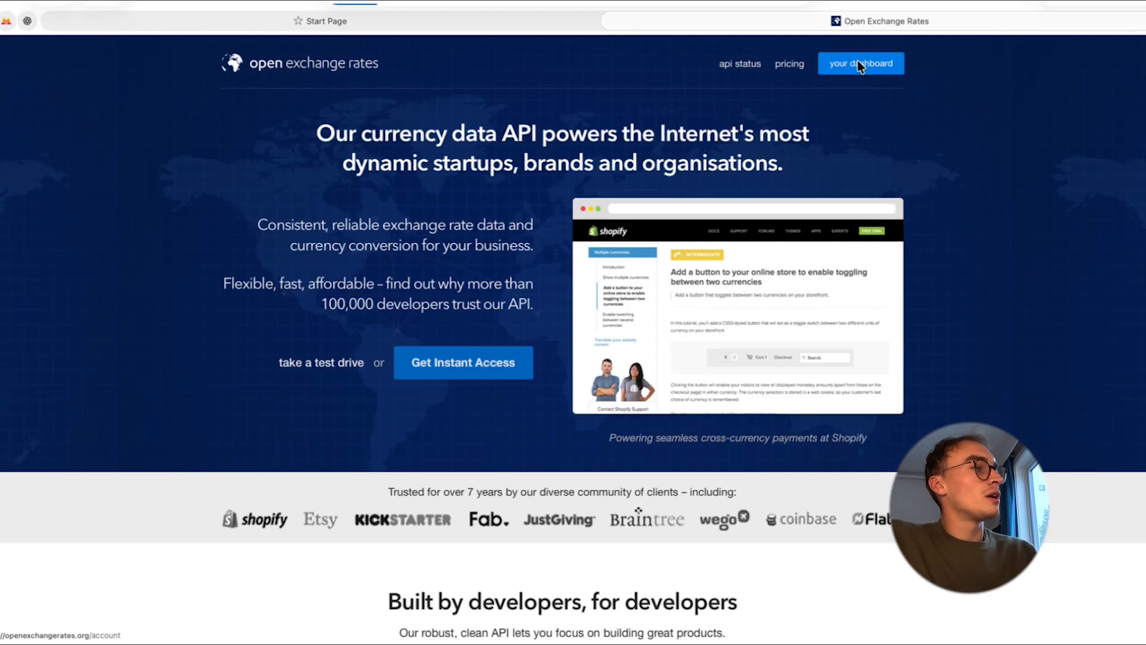
left_click(859, 64)
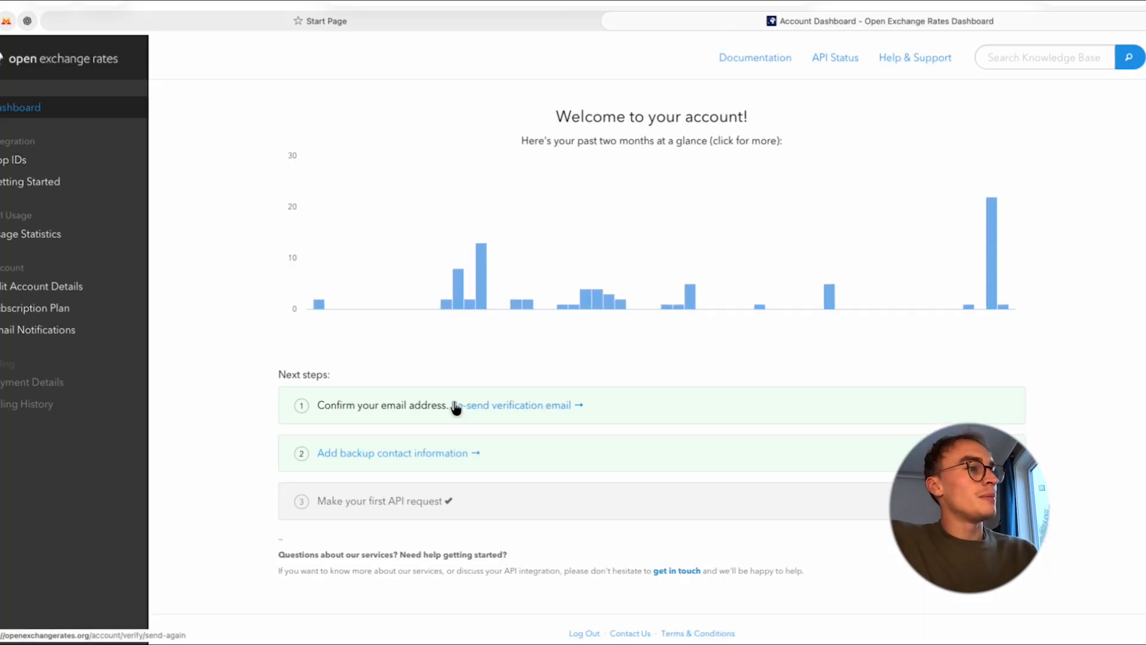
scroll(453, 400, "down", 1)
scroll(453, 402, "up", 1)
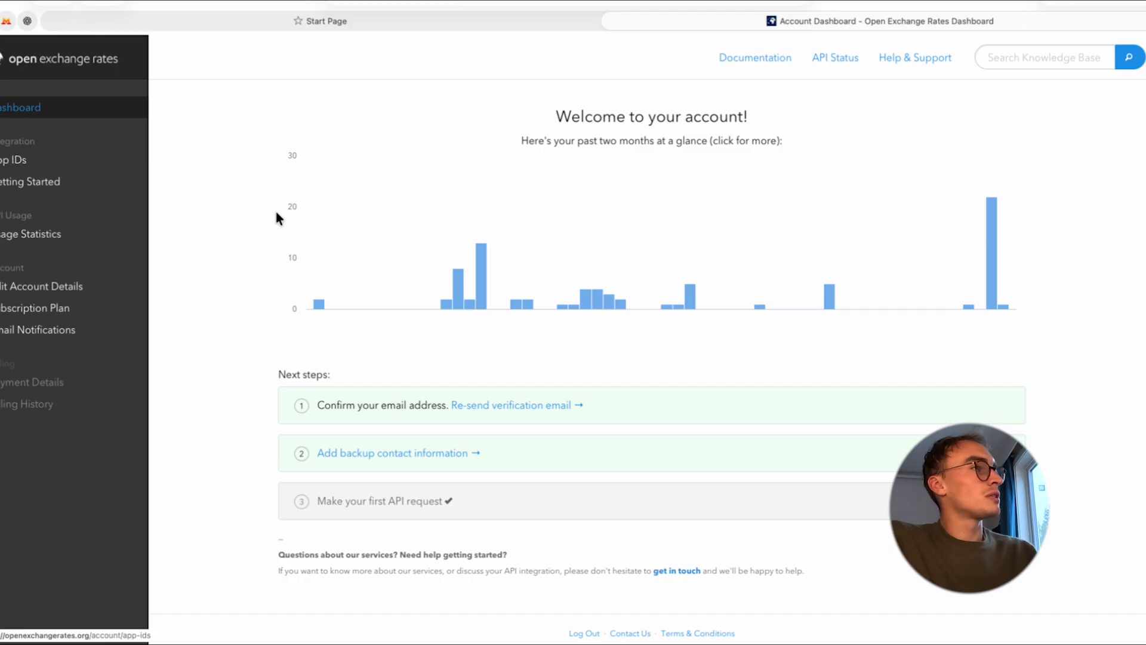
Step: Switch back to n8n, view the full request URL of HTTP Request4, and examine the currency rates in its output
left_click(0, 21)
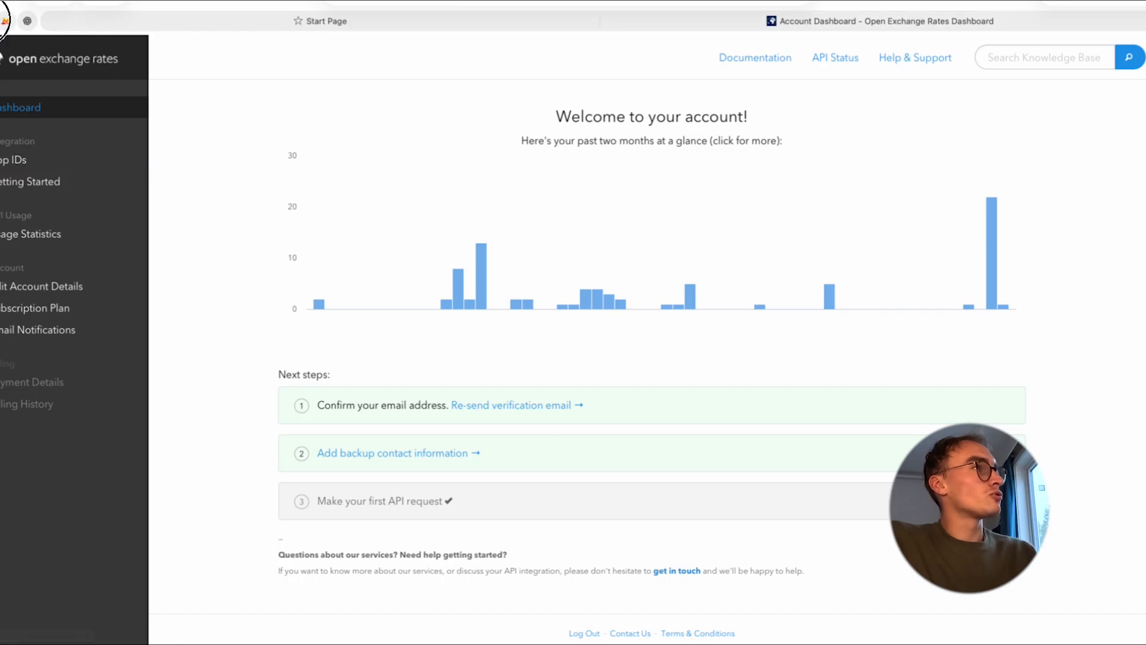
left_click(686, 240)
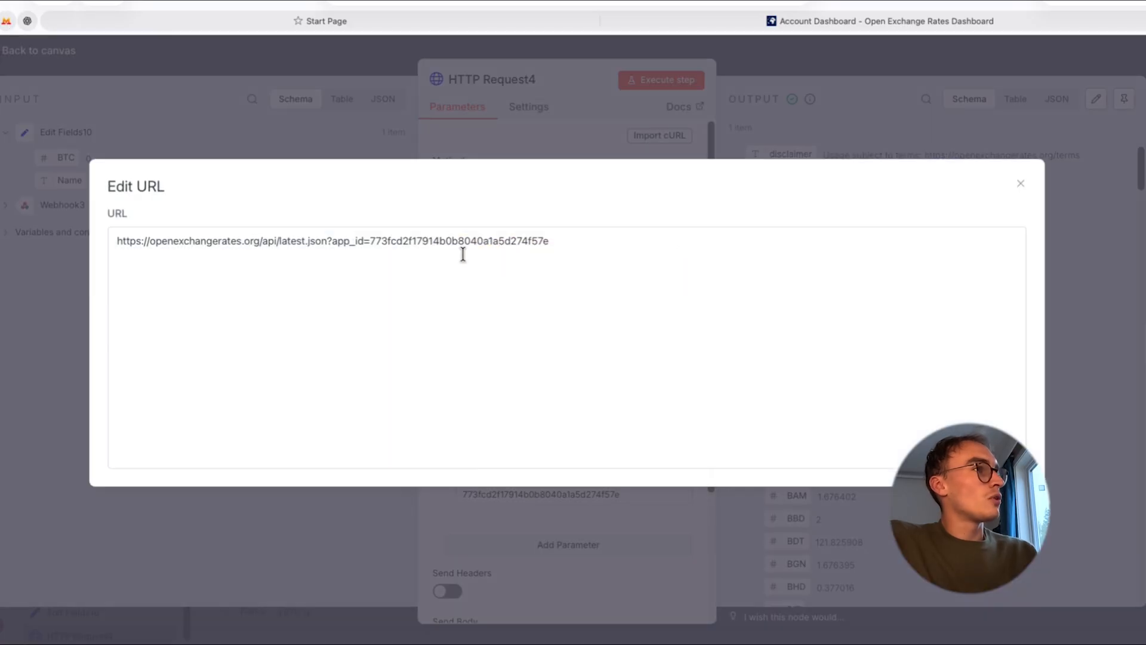
left_click(486, 123)
scroll(822, 349, "down", 5)
scroll(822, 349, "down", 5)
scroll(821, 349, "up", 8)
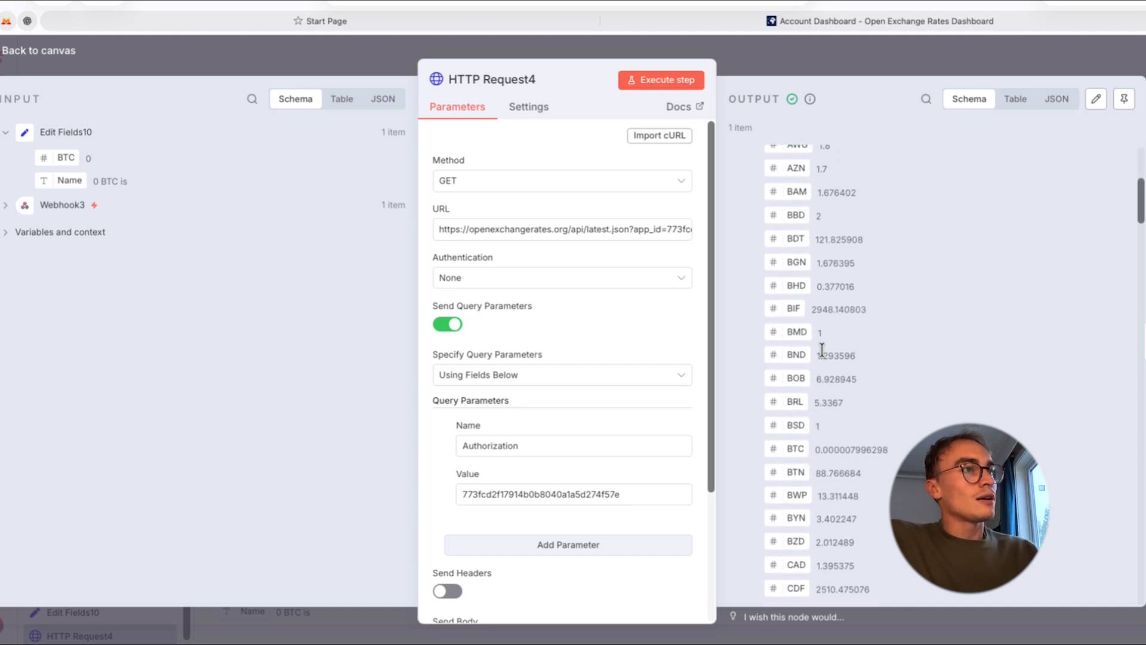
scroll(822, 350, "up", 5)
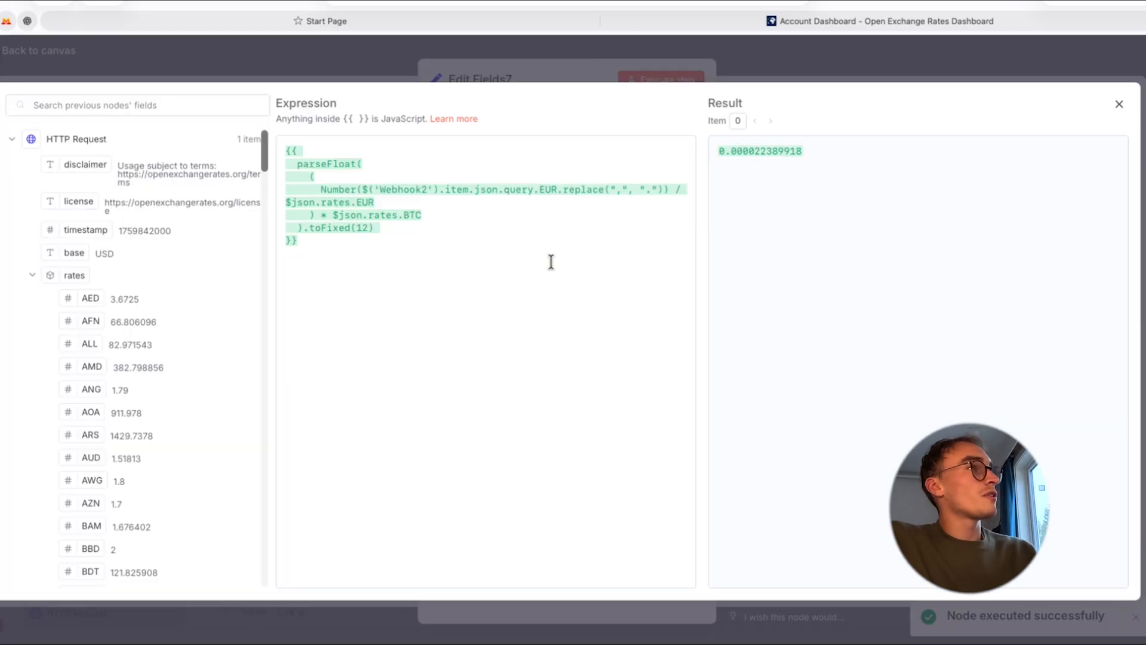
Step: Examine the Result expression in Edit Fields7 that converts the EUR amount to BTC, including its toFixed(12) rounding
left_click(661, 225)
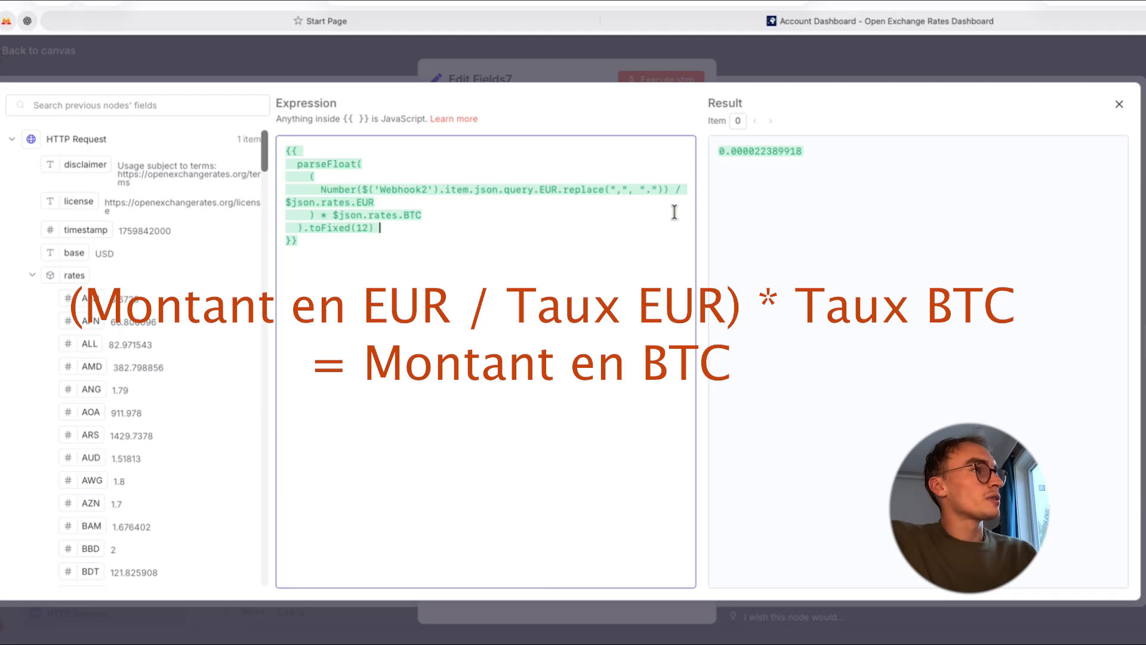
left_click(438, 216)
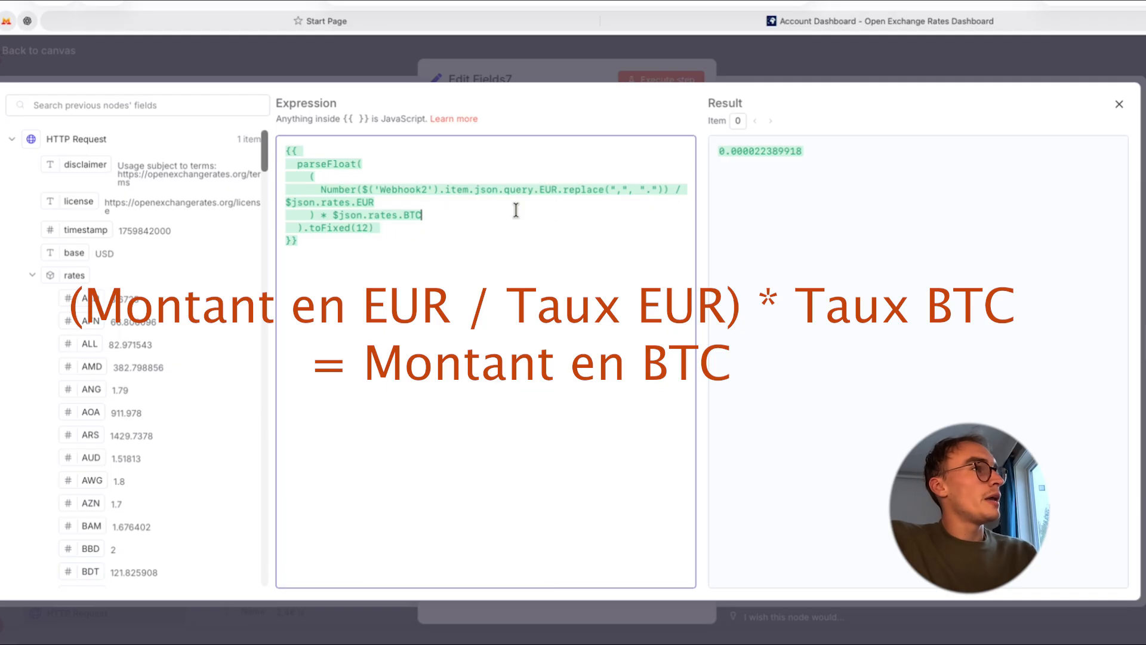
double_click(360, 228)
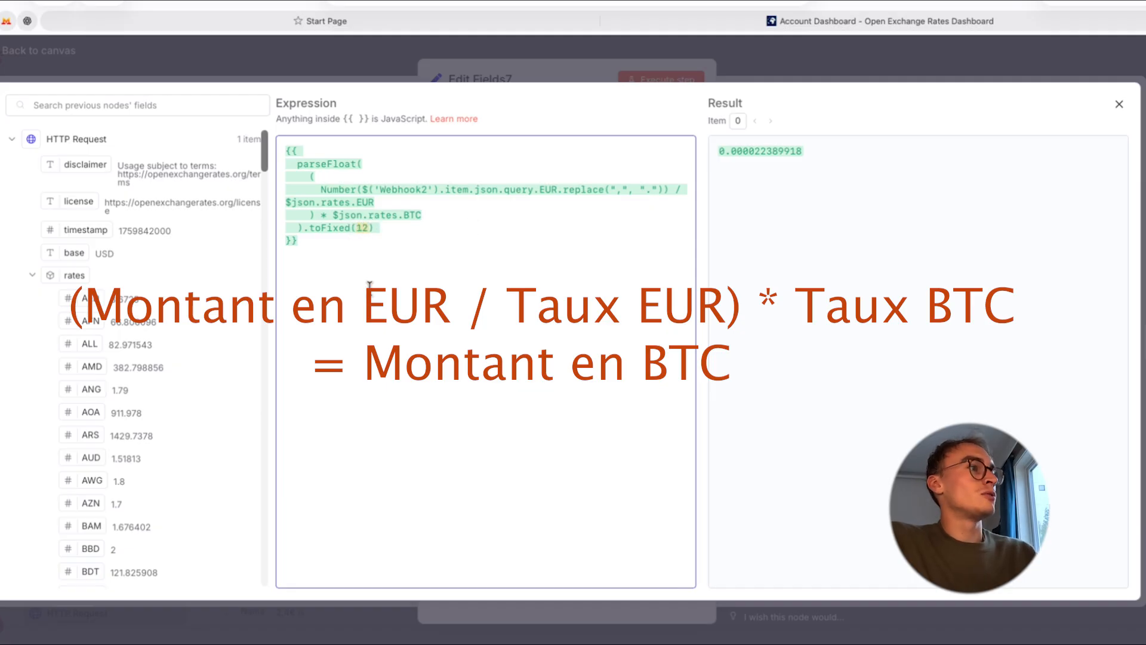
left_click(344, 247)
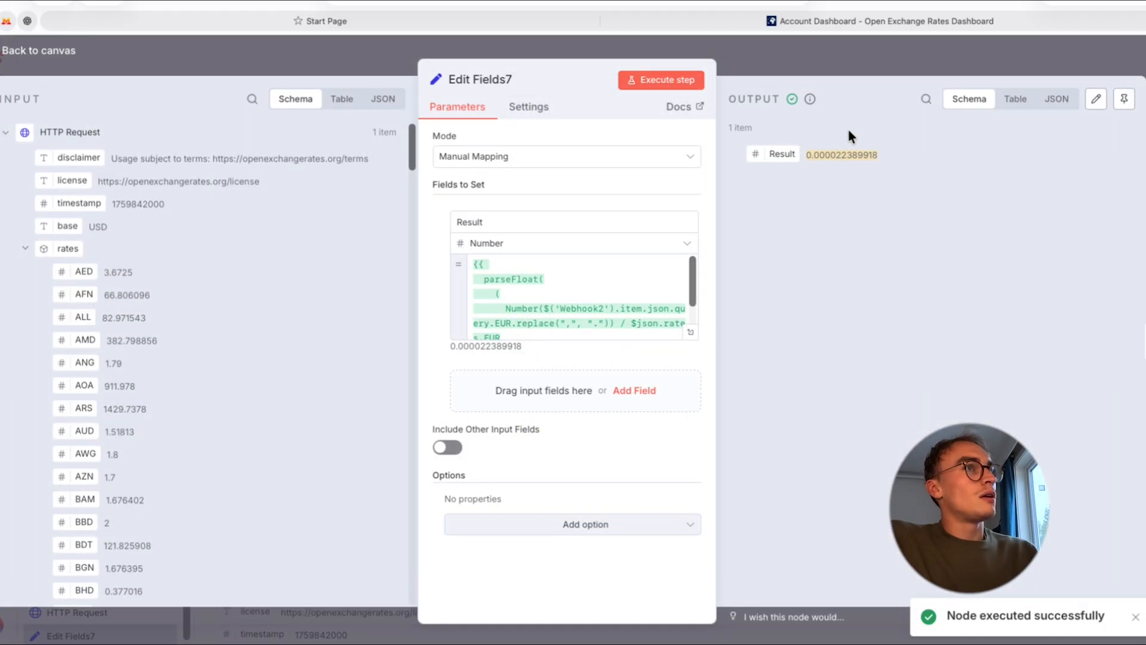
left_click(826, 68)
Step: Review Edit Fields6 again and examine the expanded Result expression in Edit Fields8 that builds the response text
double_click(392, 323)
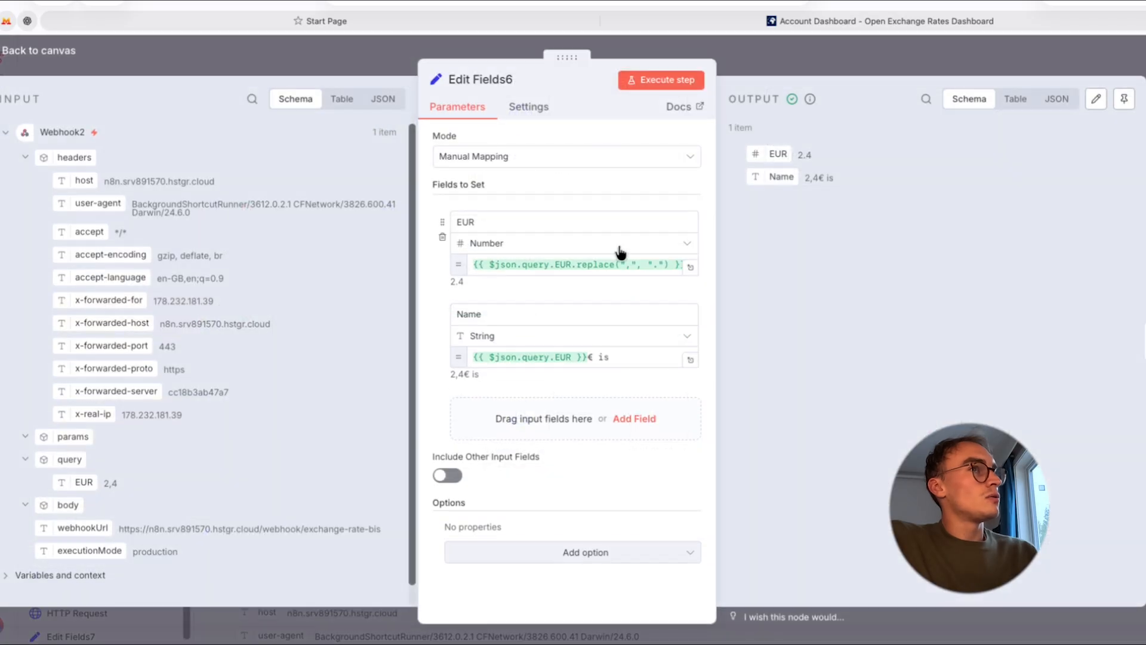
left_click(836, 70)
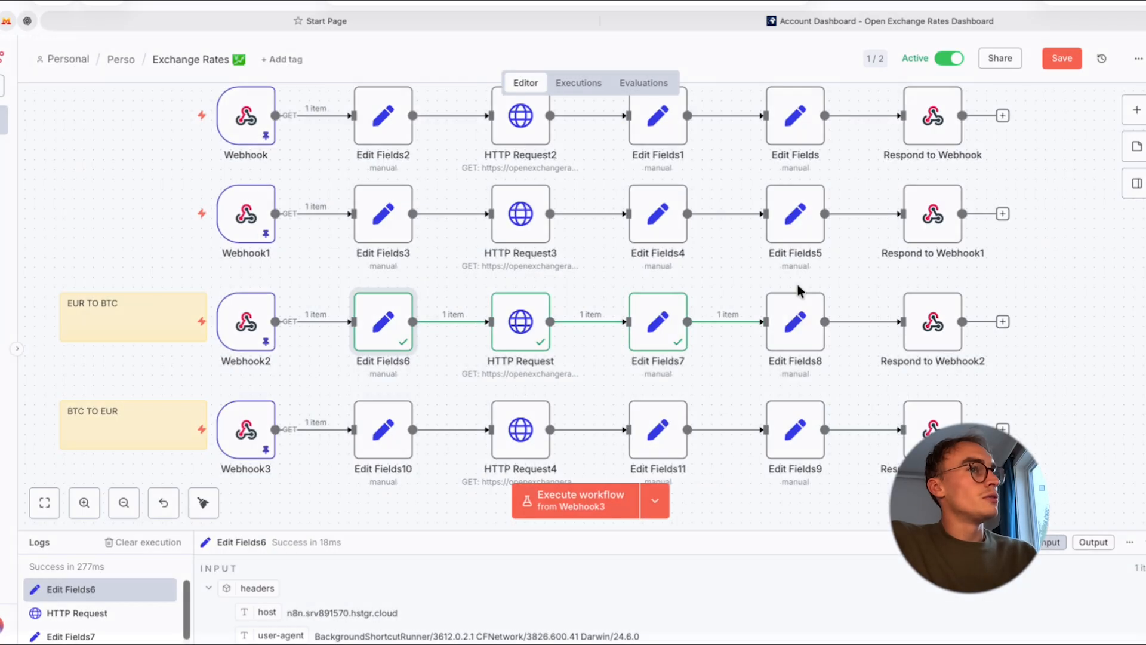
double_click(795, 322)
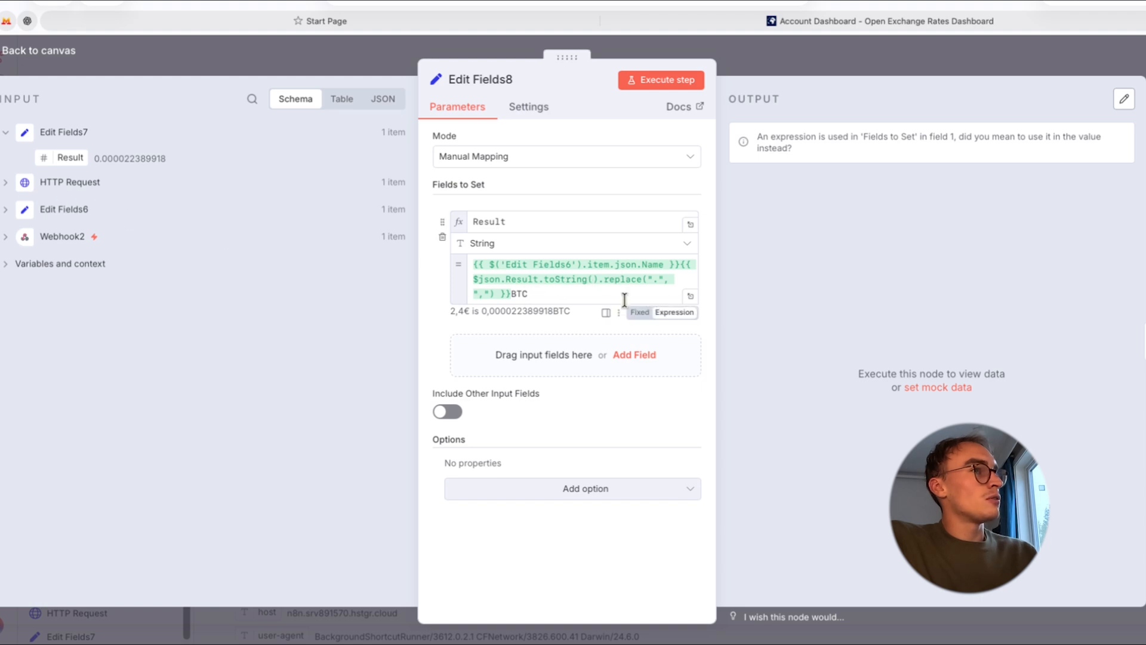
left_click(690, 295)
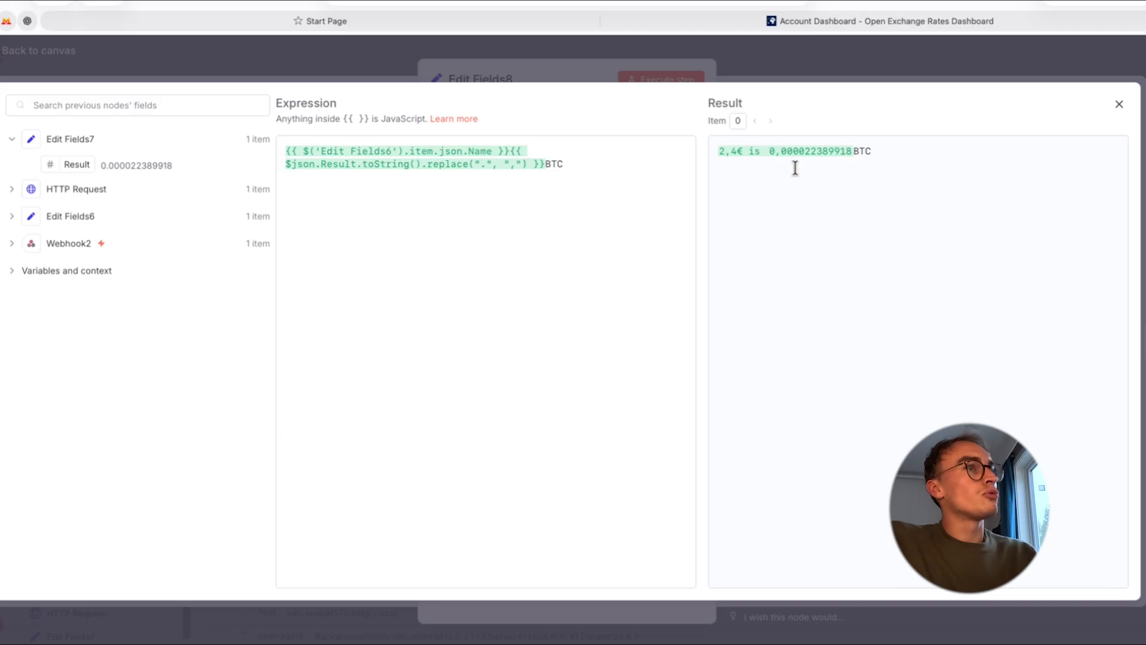
left_click(788, 71)
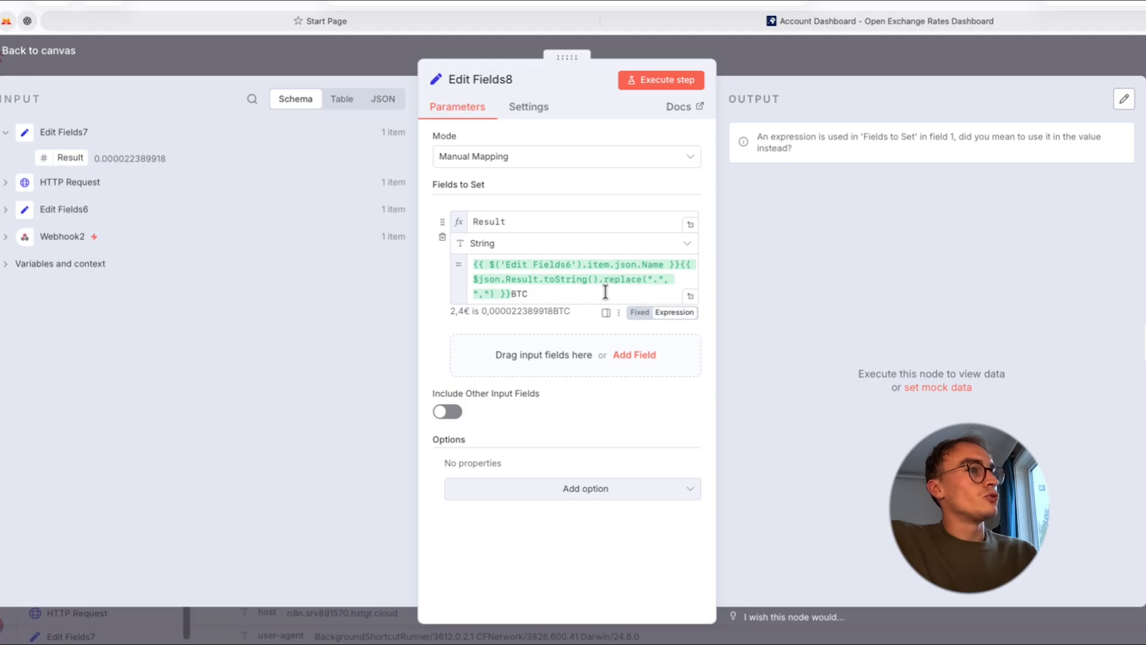
left_click(813, 70)
Step: Check the Respond With setting of Respond to Webhook2, and choose Using 'Respond to Webhook' Node as Webhook2's Respond mode
double_click(920, 330)
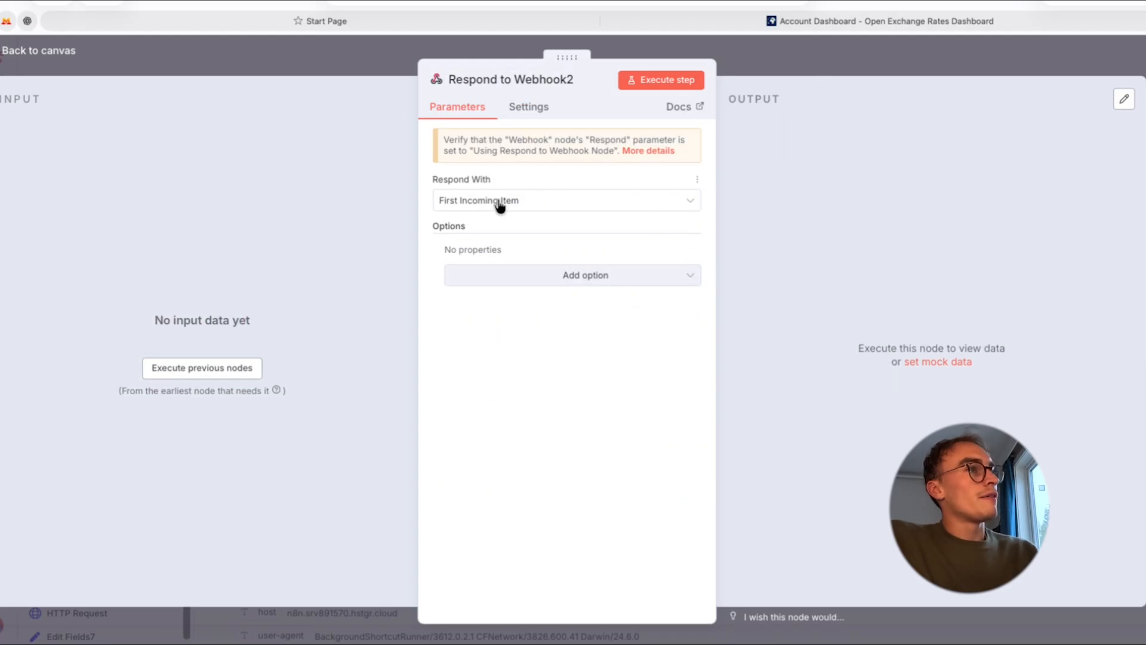
left_click(772, 63)
double_click(240, 327)
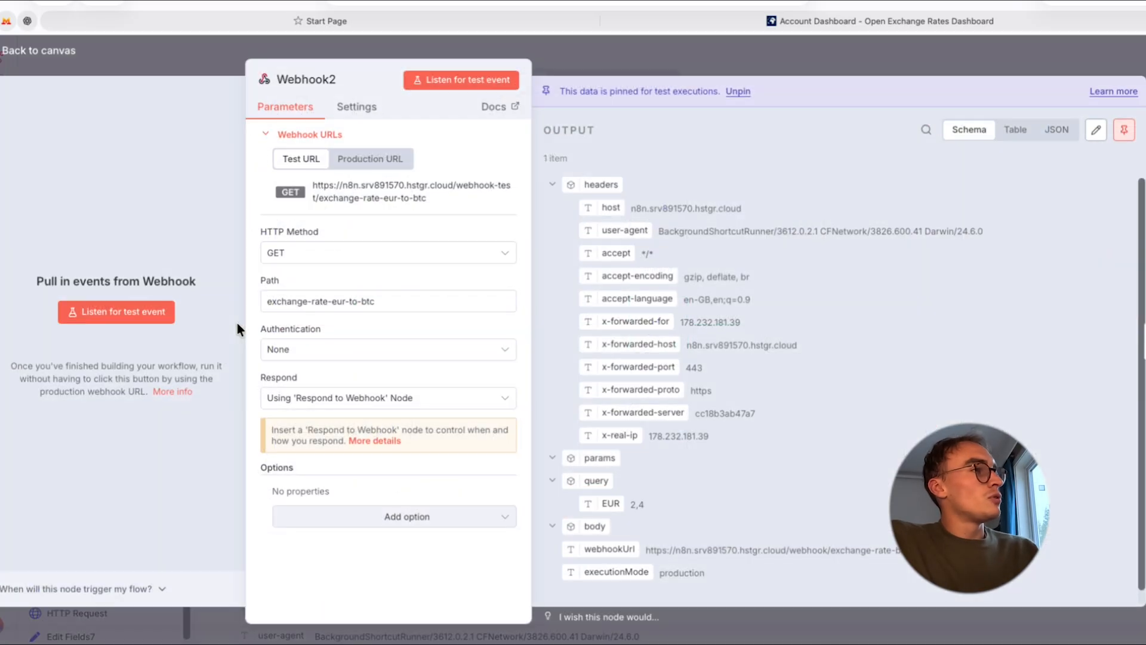
left_click(355, 398)
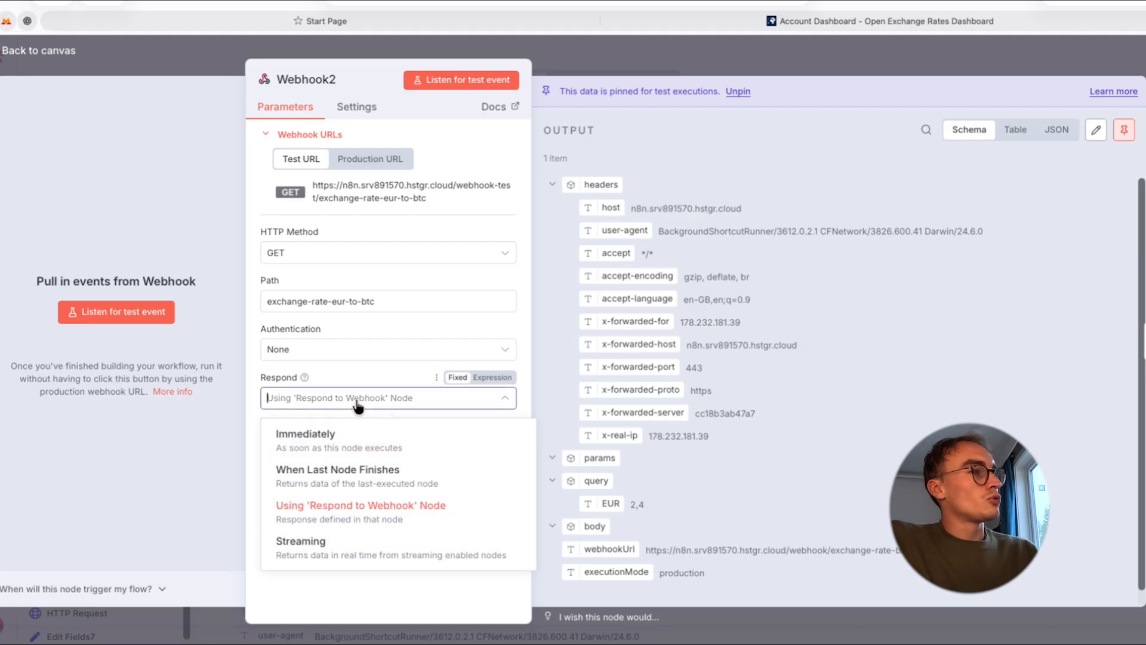
left_click(358, 510)
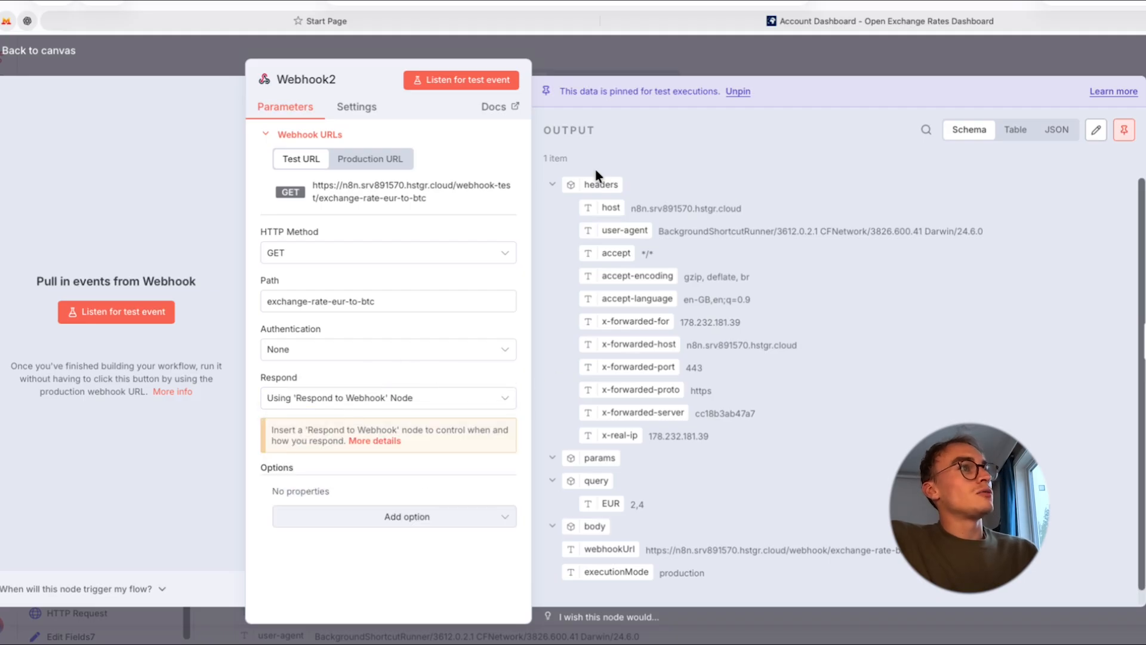
Step: Close the Webhook2 details, switch to the Shortcuts app, and open the EUR to BTC shortcut from the Exchange rates folder for editing
left_click(720, 60)
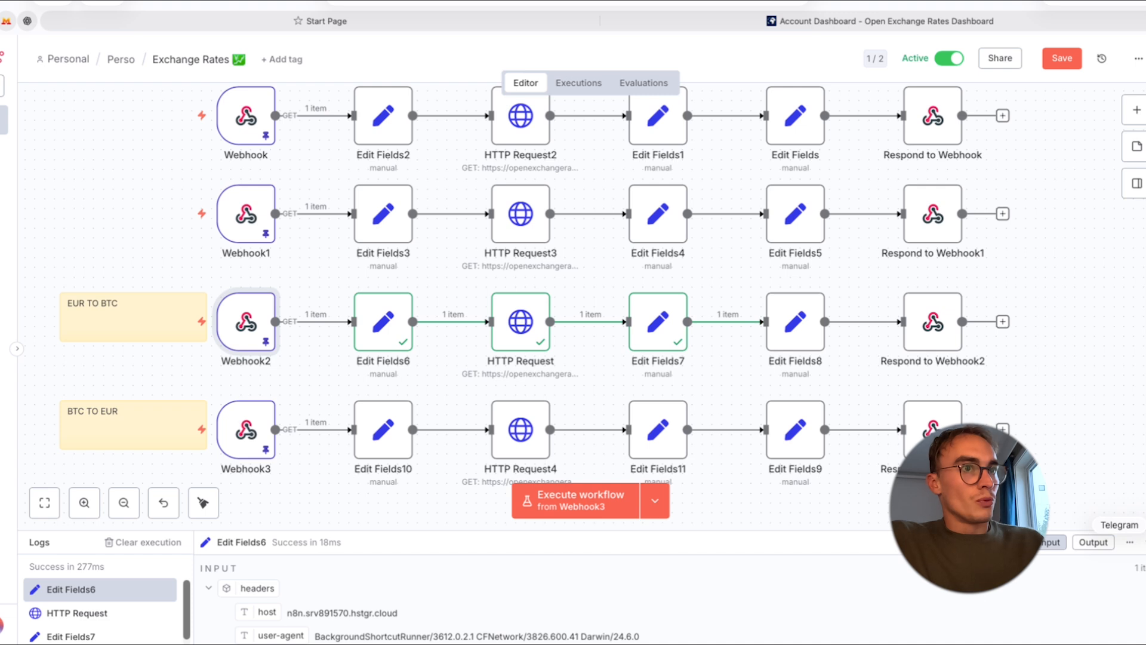
left_click(1144, 552)
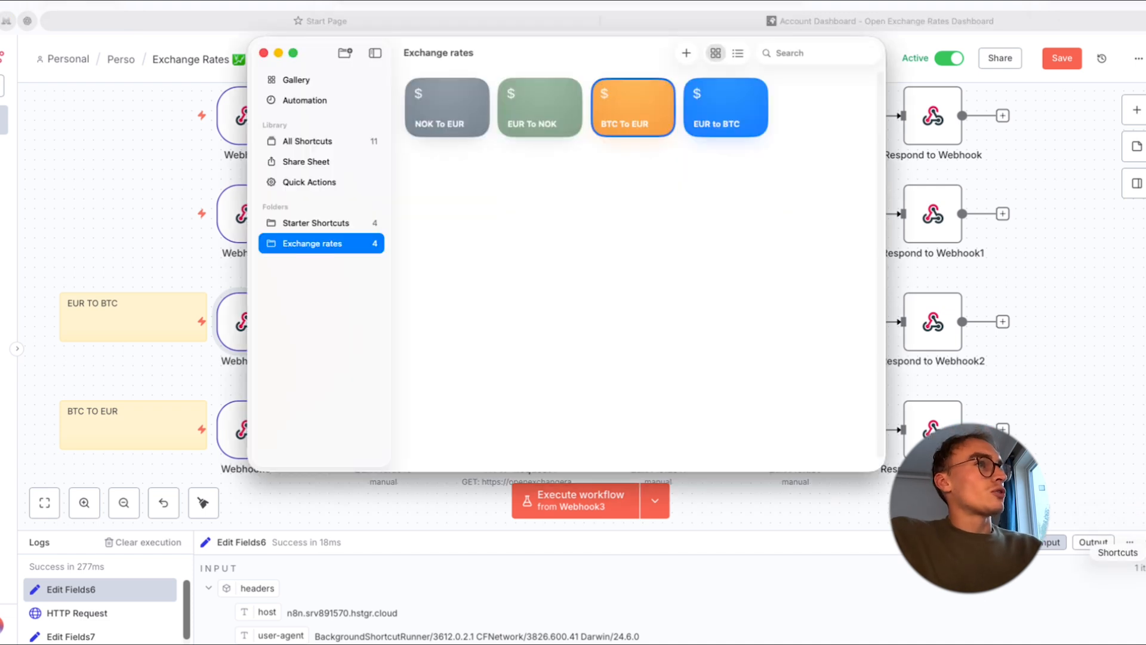
right_click(646, 133)
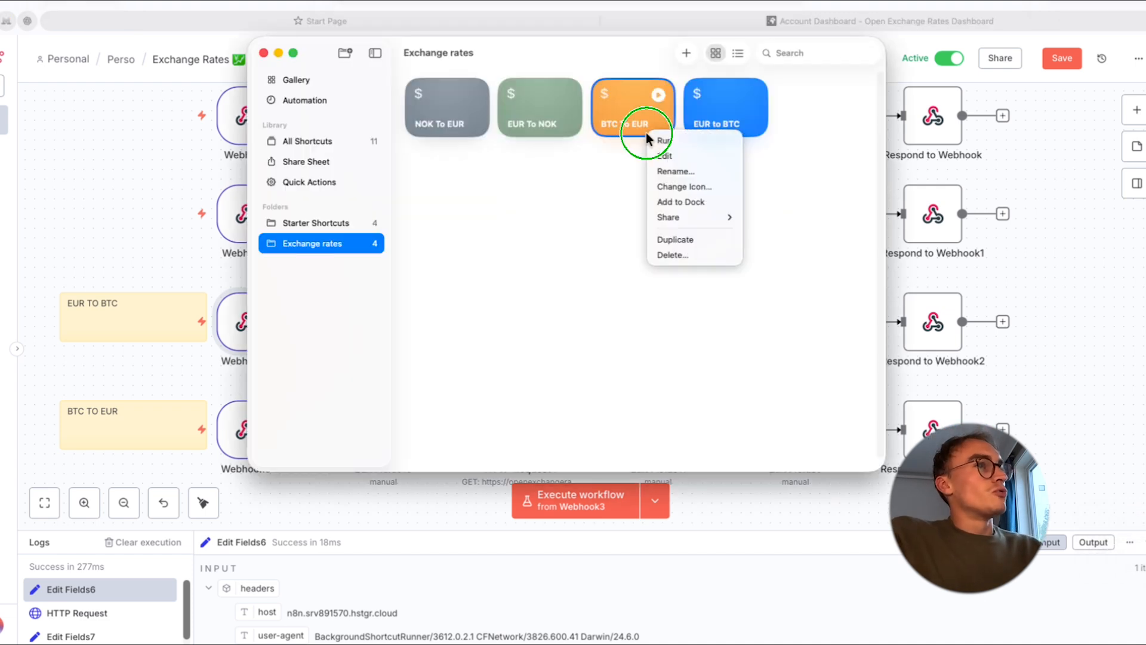
left_click(608, 159)
right_click(740, 132)
left_click(741, 145)
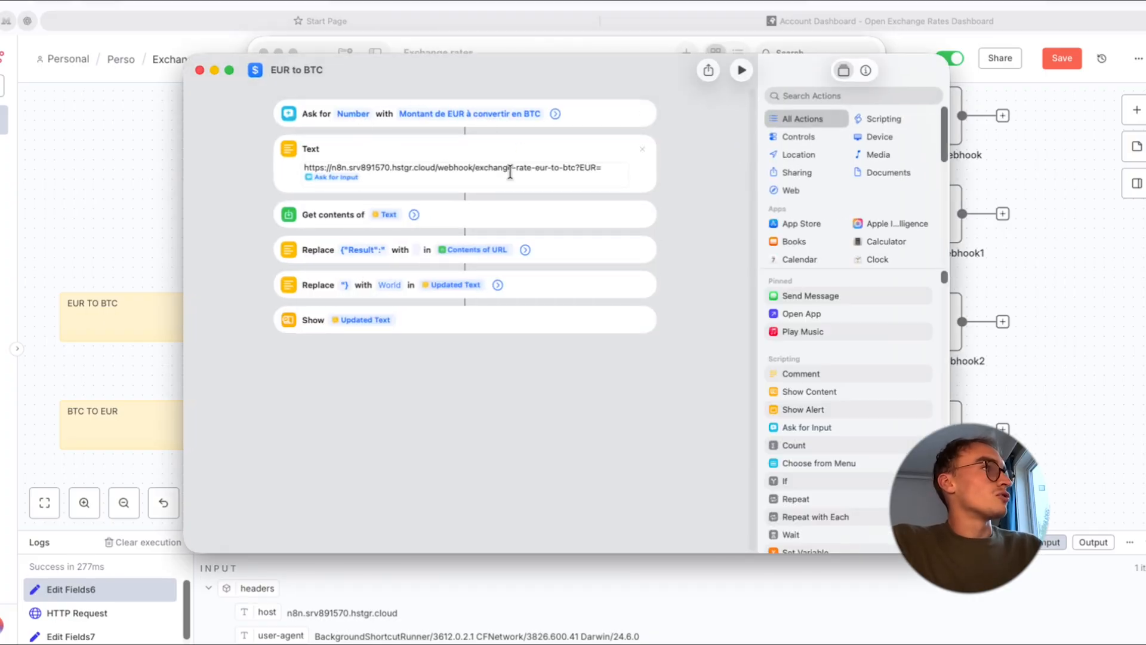
Step: Examine the number options of the Ask for Input action and the webhook URL with its EUR parameter in the Text action
left_click(555, 114)
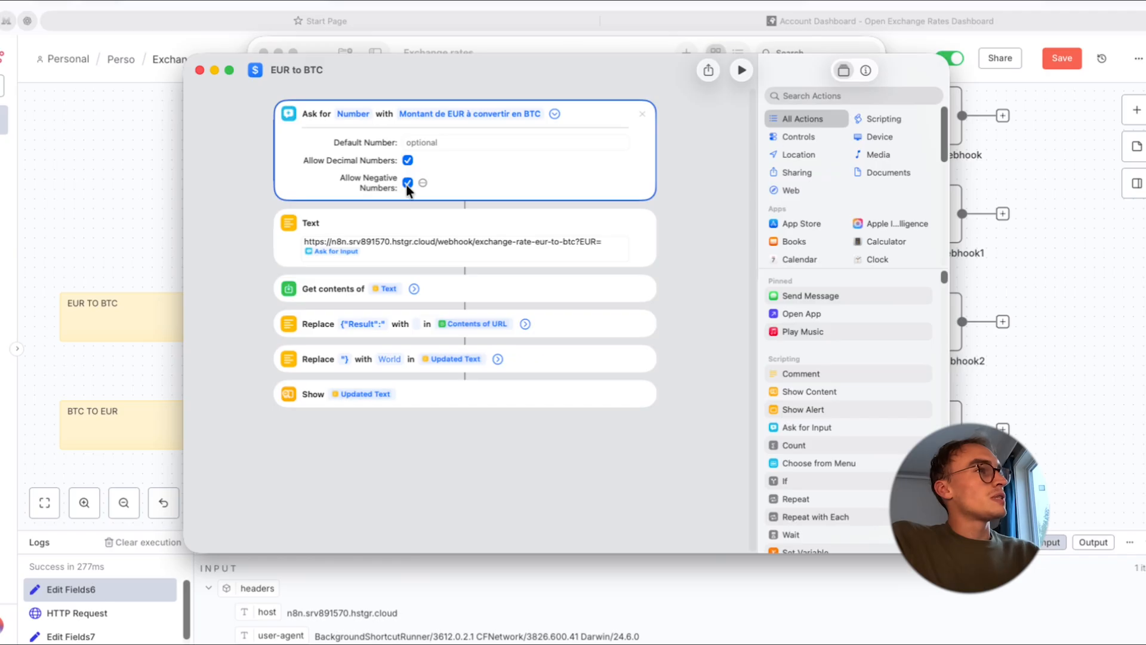
left_click(383, 244)
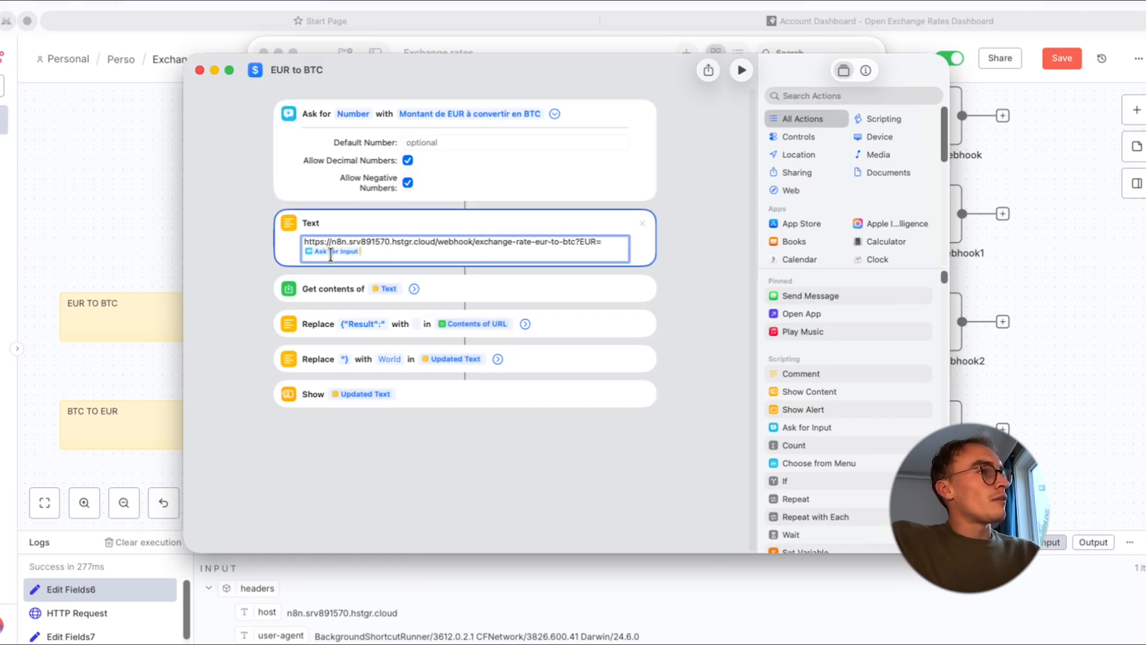
left_click(437, 255)
triple_click(361, 247)
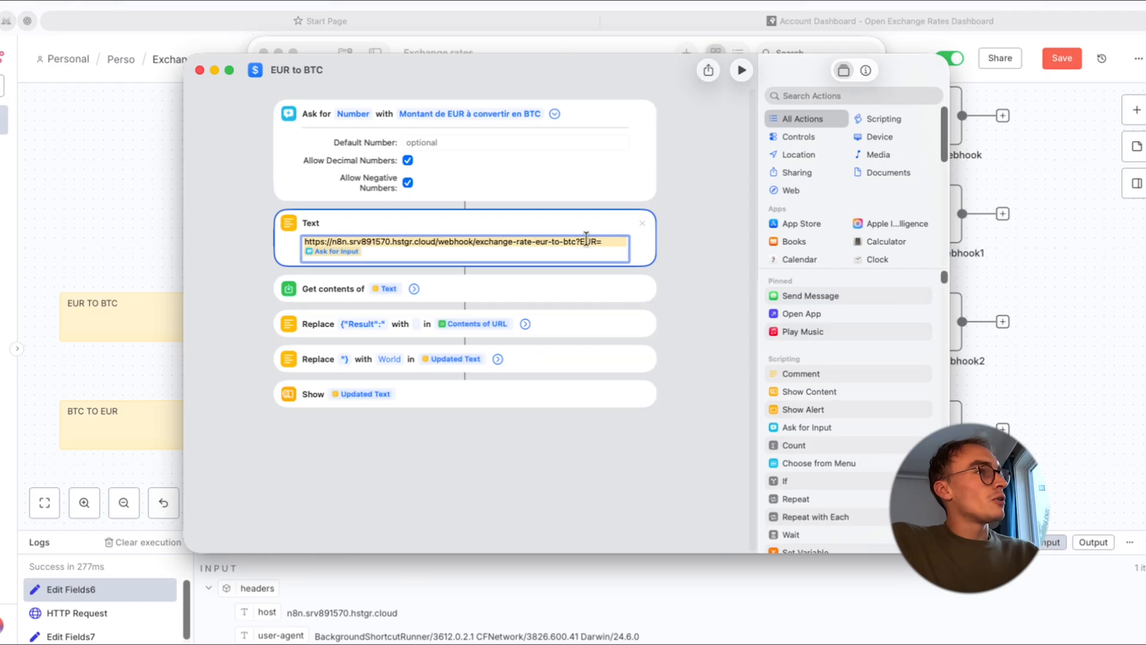
left_click(602, 250)
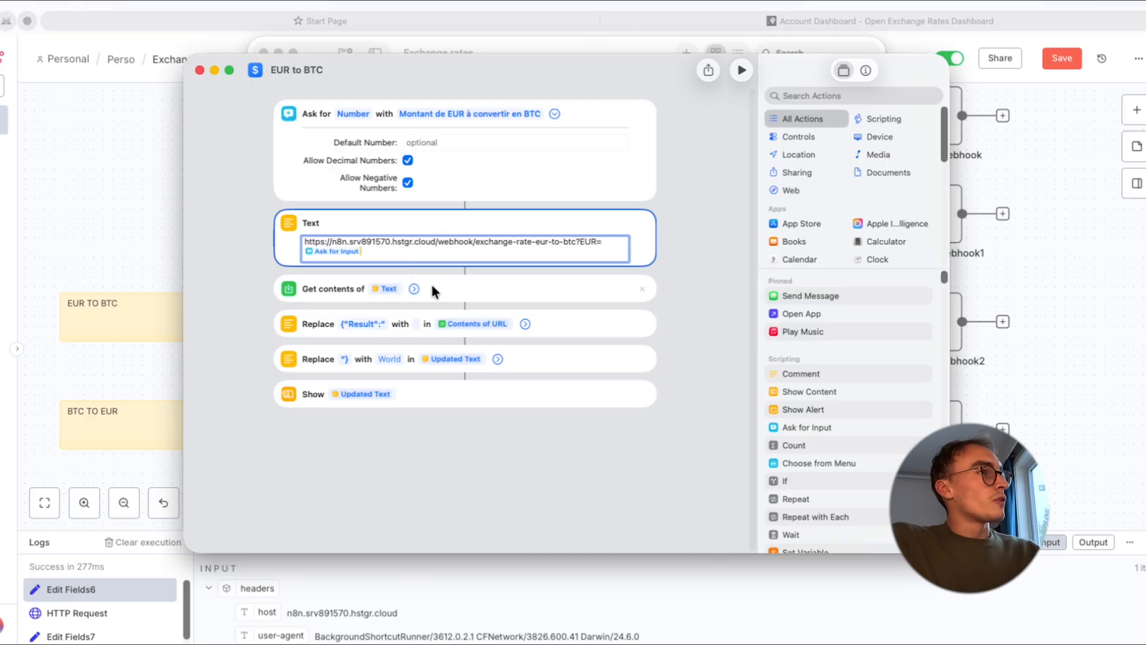
Step: Review the Get Contents action and the replacement text in the second Replace action of the EUR to BTC shortcut
left_click(416, 291)
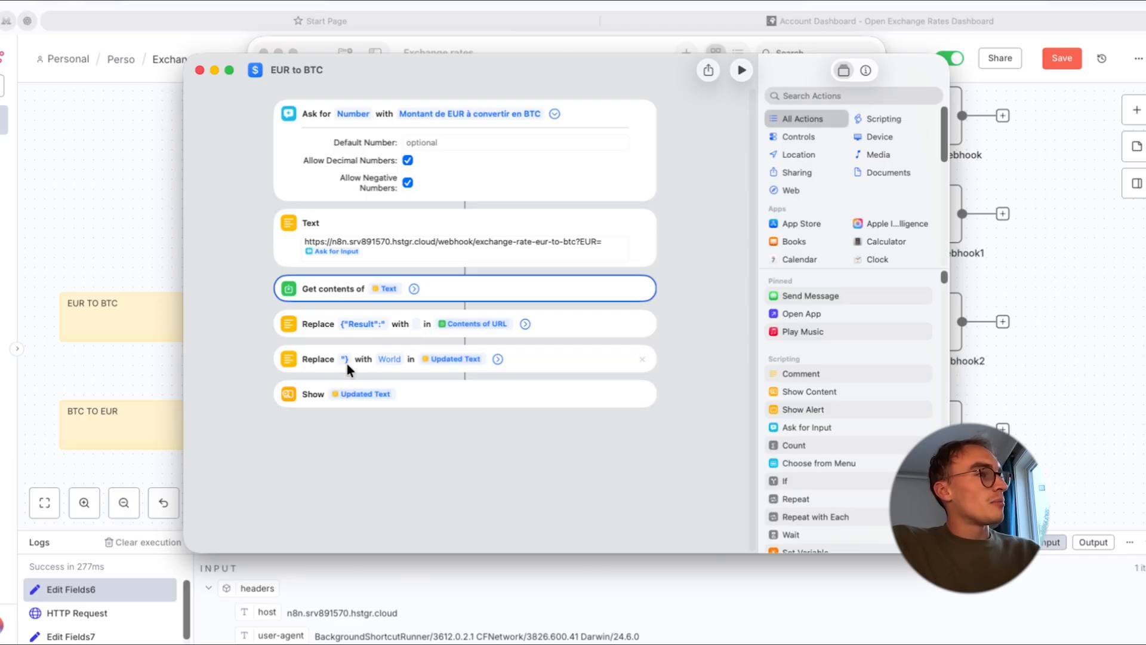
left_click(391, 360)
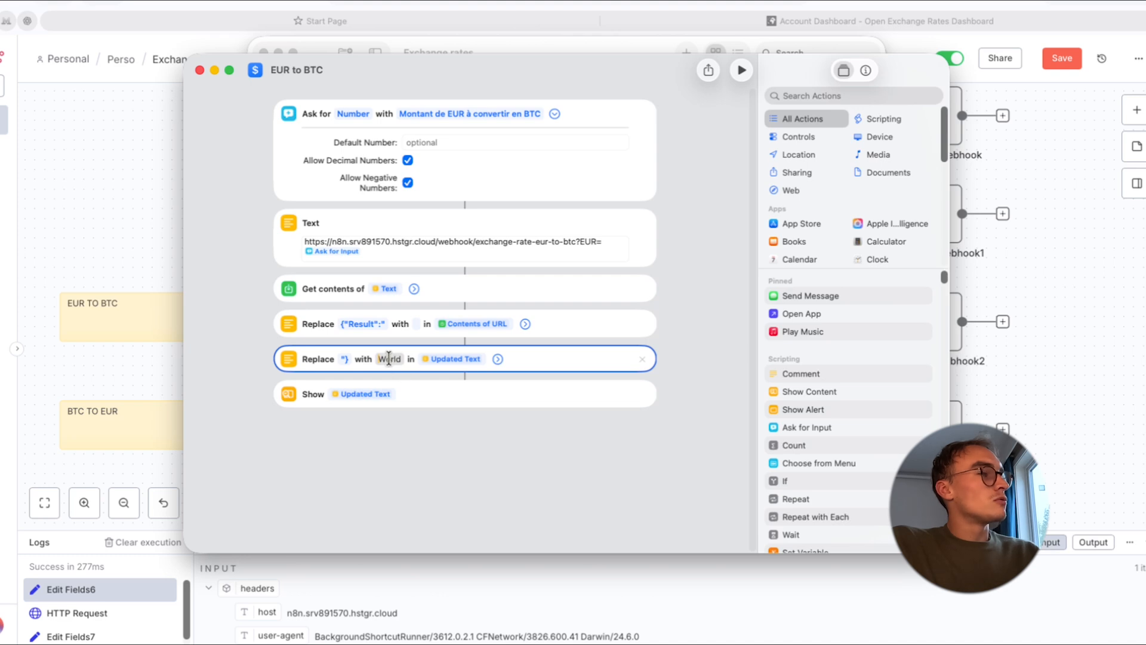
left_click(416, 374)
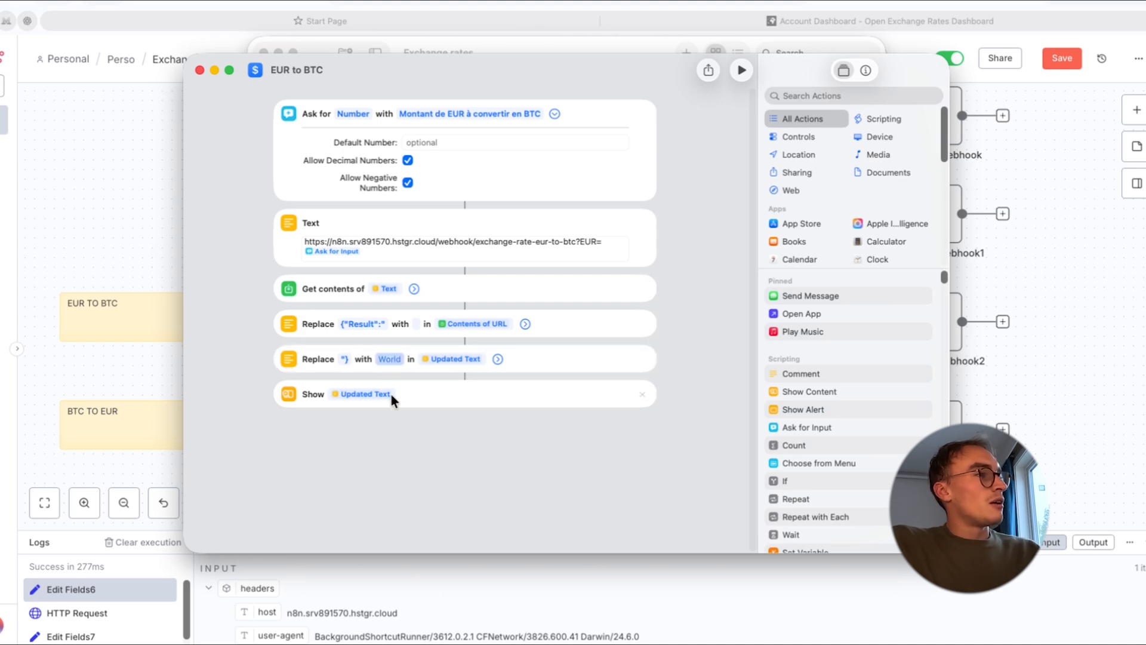
Step: Run the EUR to BTC shortcut with an amount of 2 and dismiss the conversion result
left_click(740, 70)
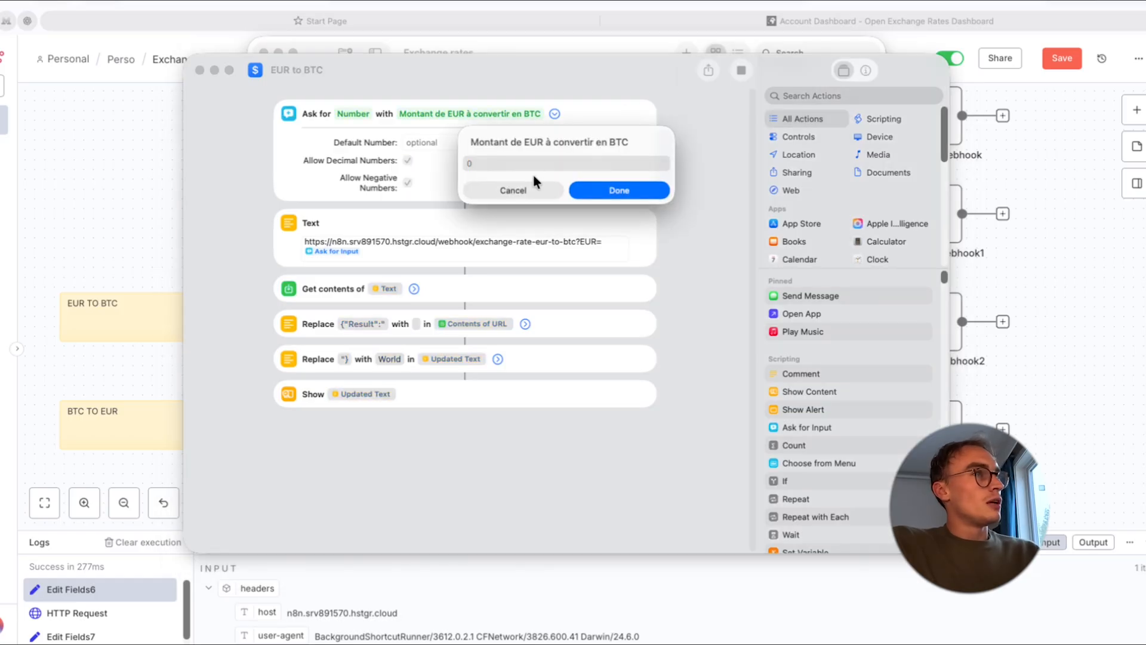
type("2")
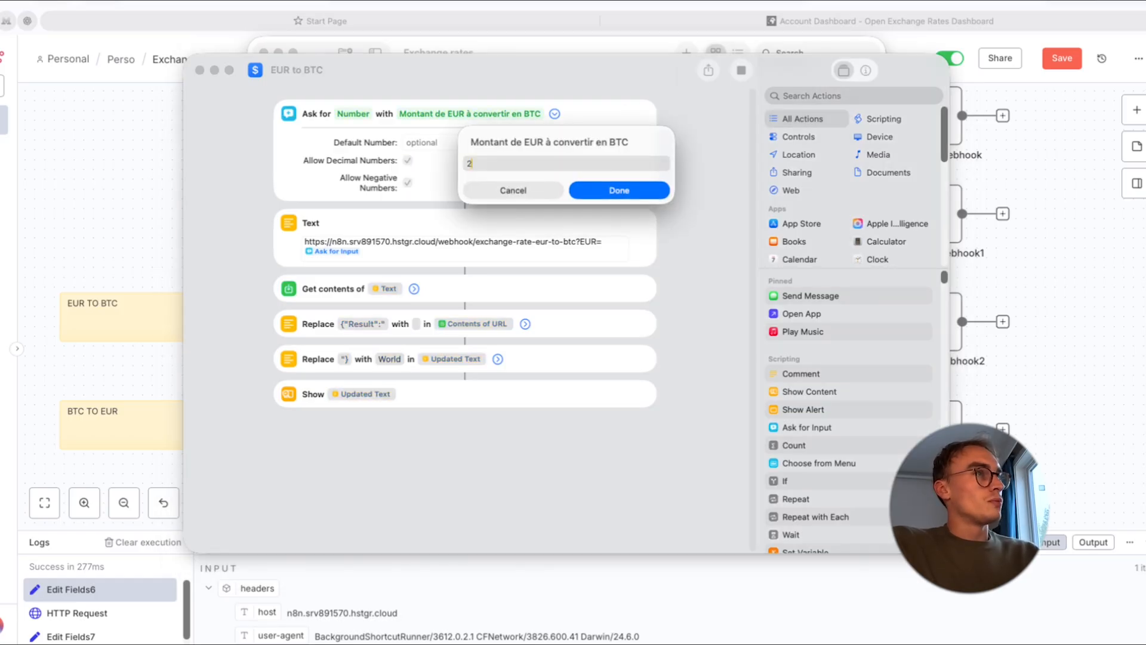
left_click(625, 188)
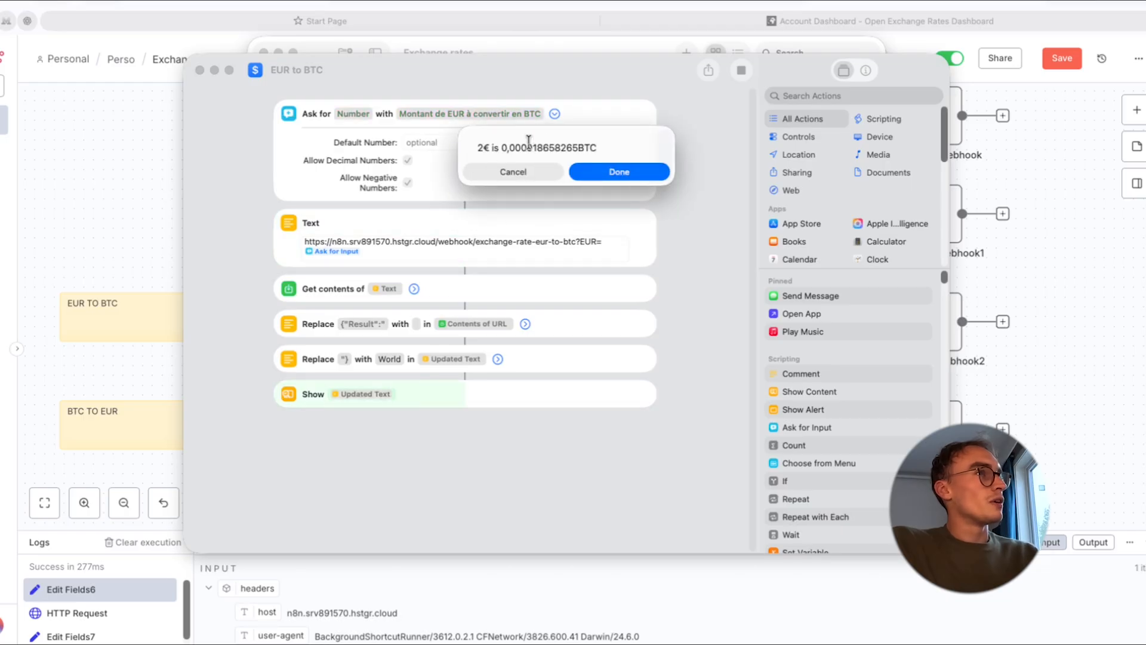
left_click(628, 174)
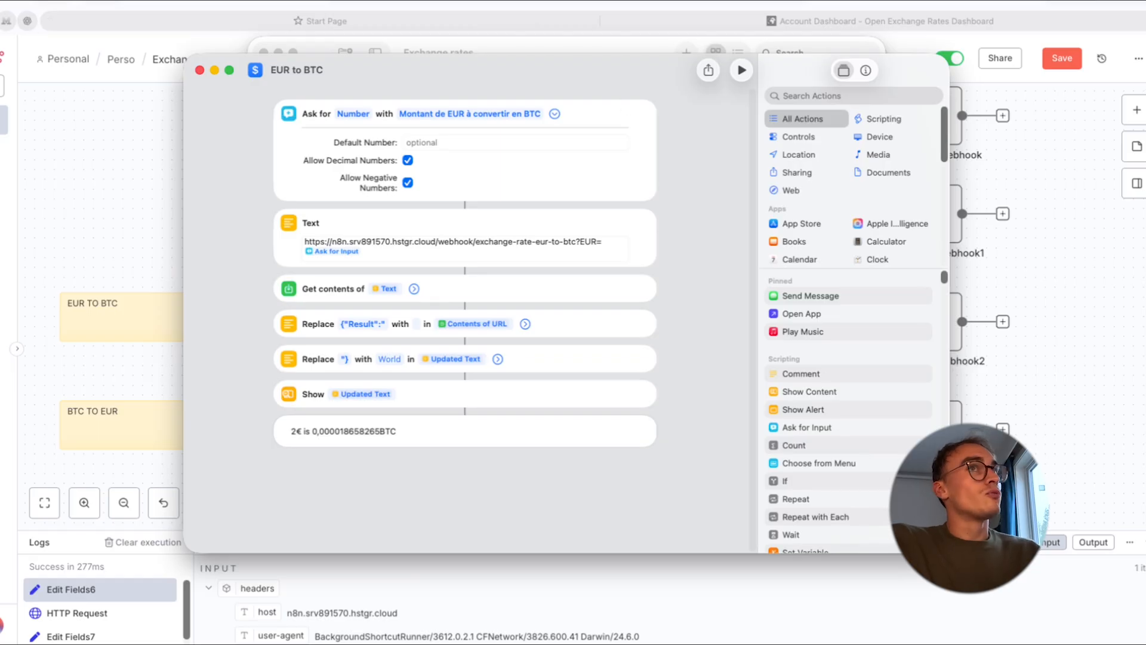
Step: Reveal the desktop, run the BTC To EUR shortcut from its widget with an amount of 200, dismiss the result, and return to the open windows
key("F11")
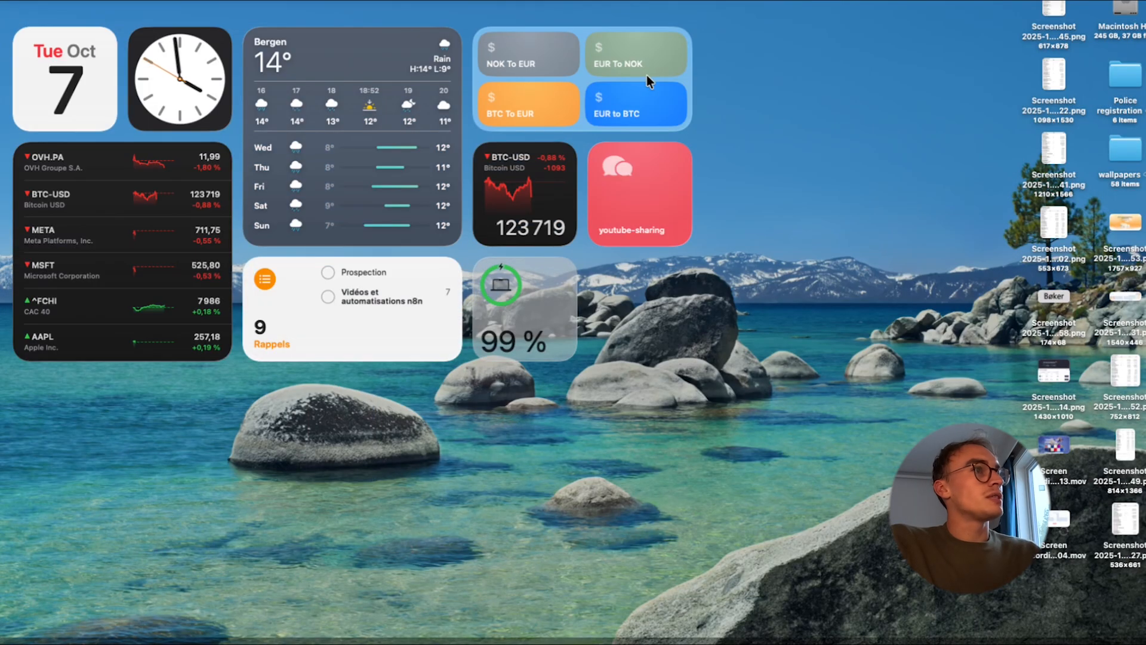
left_click(538, 119)
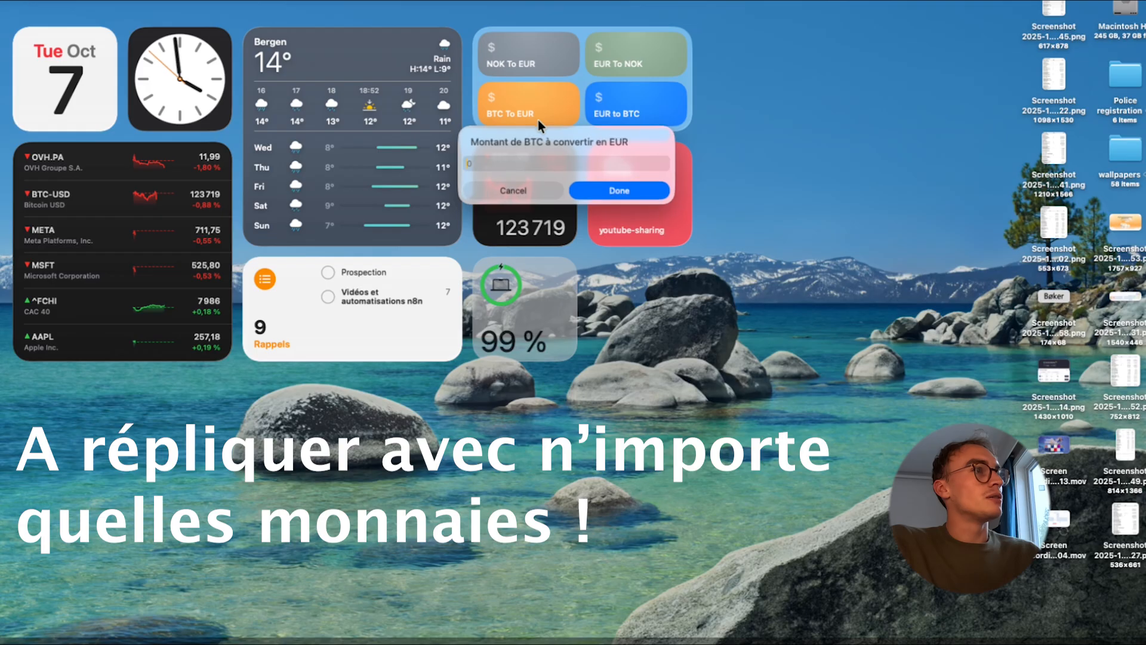
type("200")
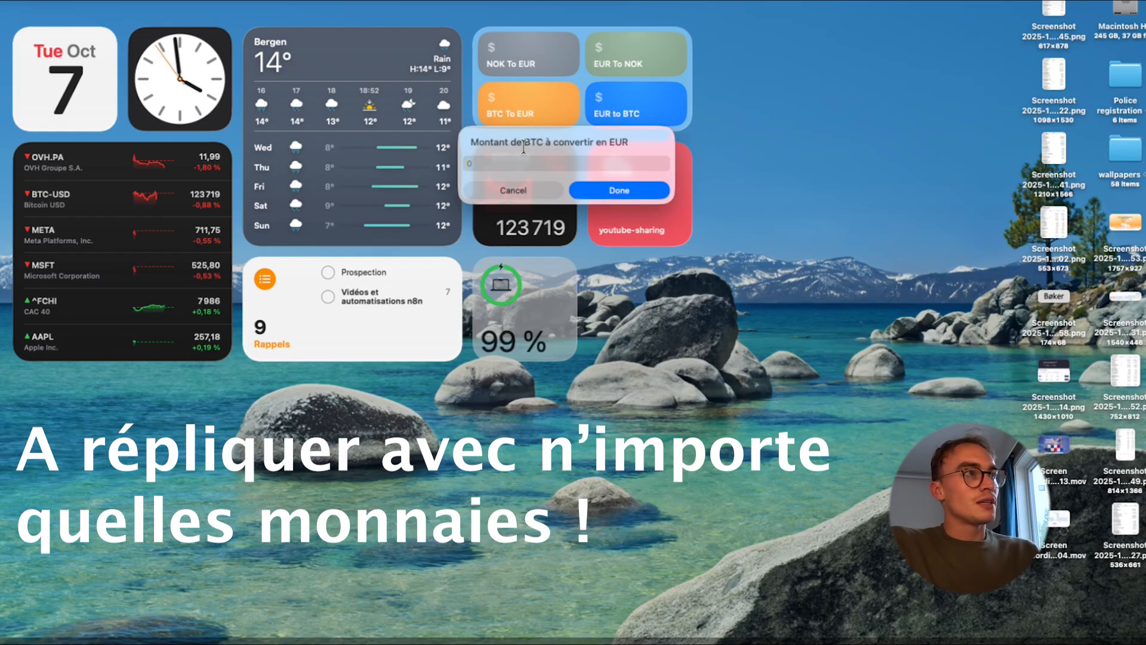
key("Return")
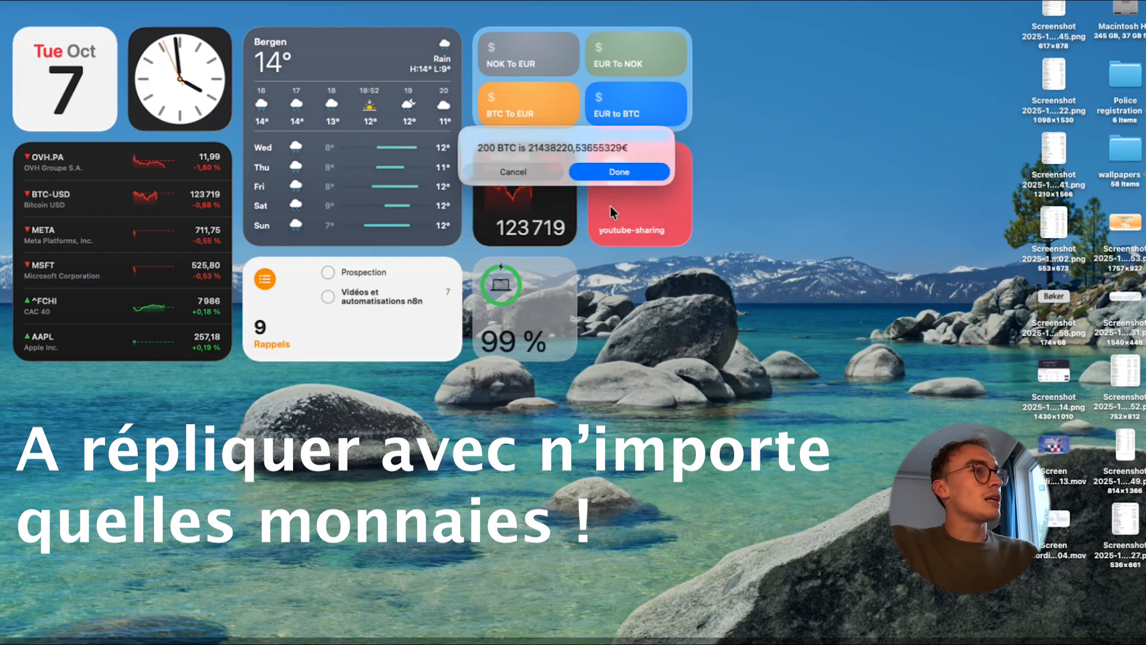
left_click(608, 174)
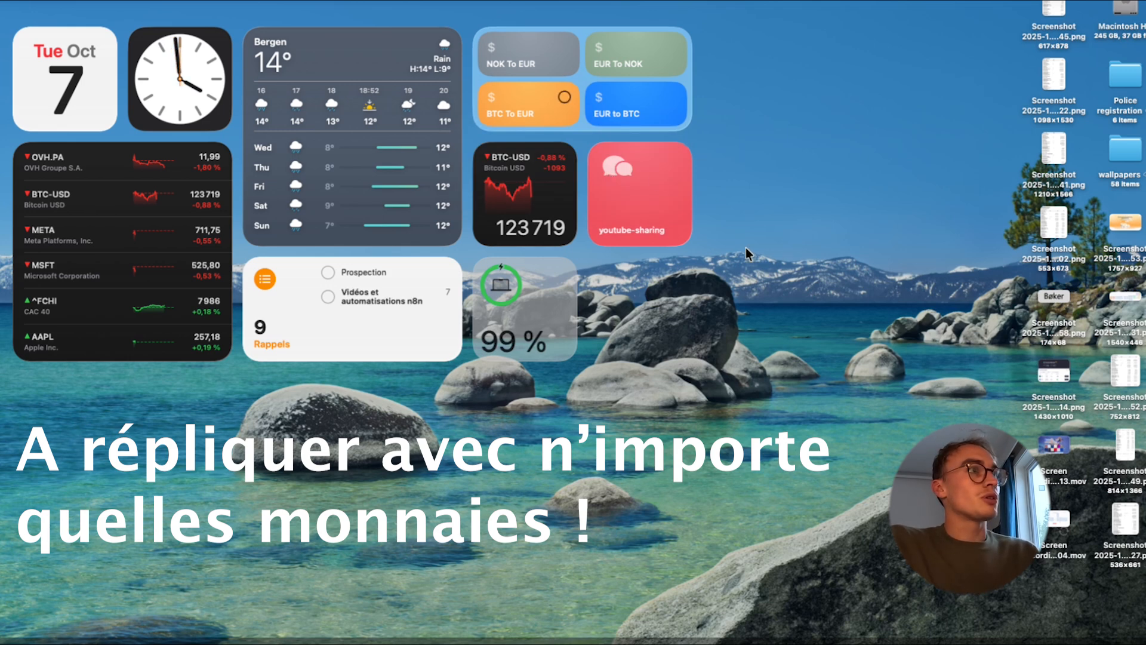
left_click(765, 152)
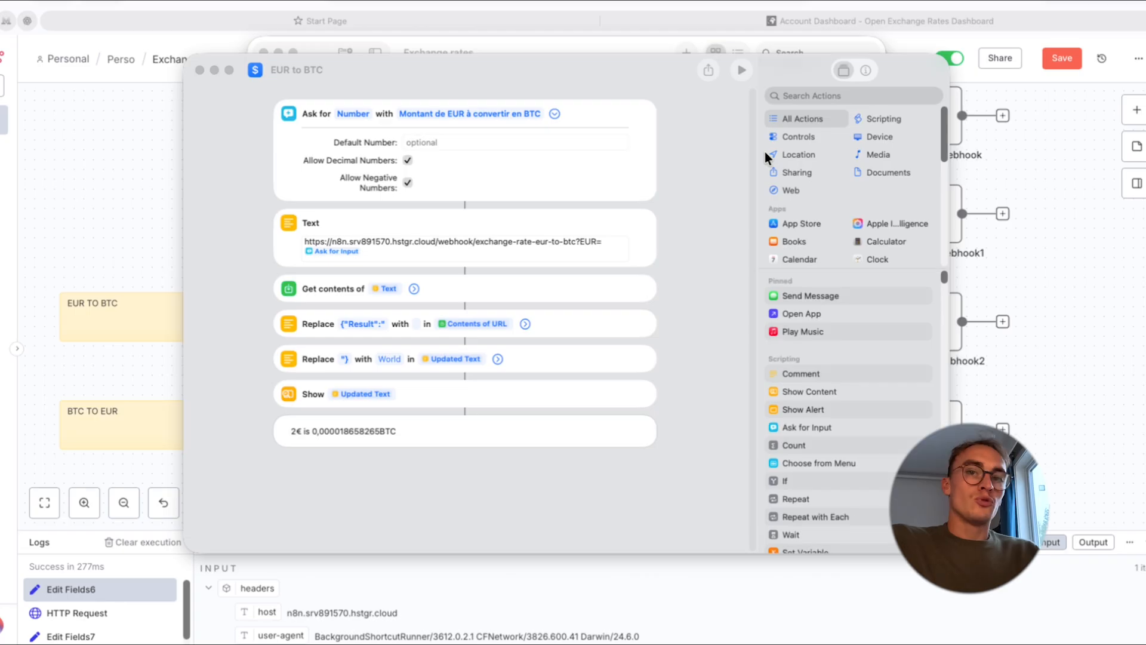